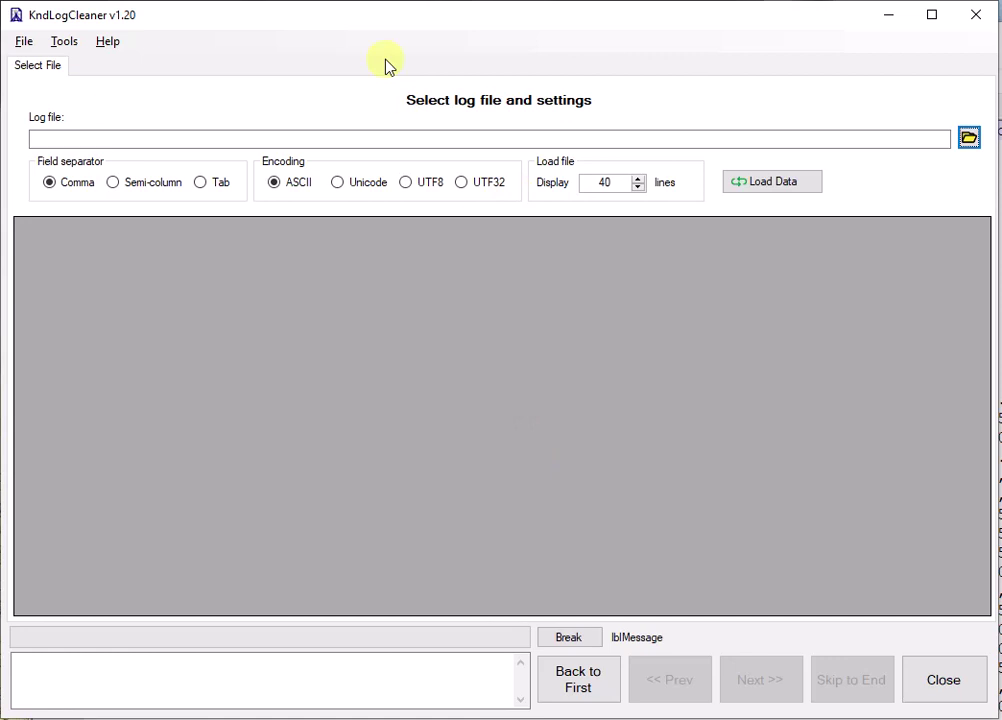
Step: Load ExpeditionLog.csv from the _SampleLogs folder as the log file
click(968, 141)
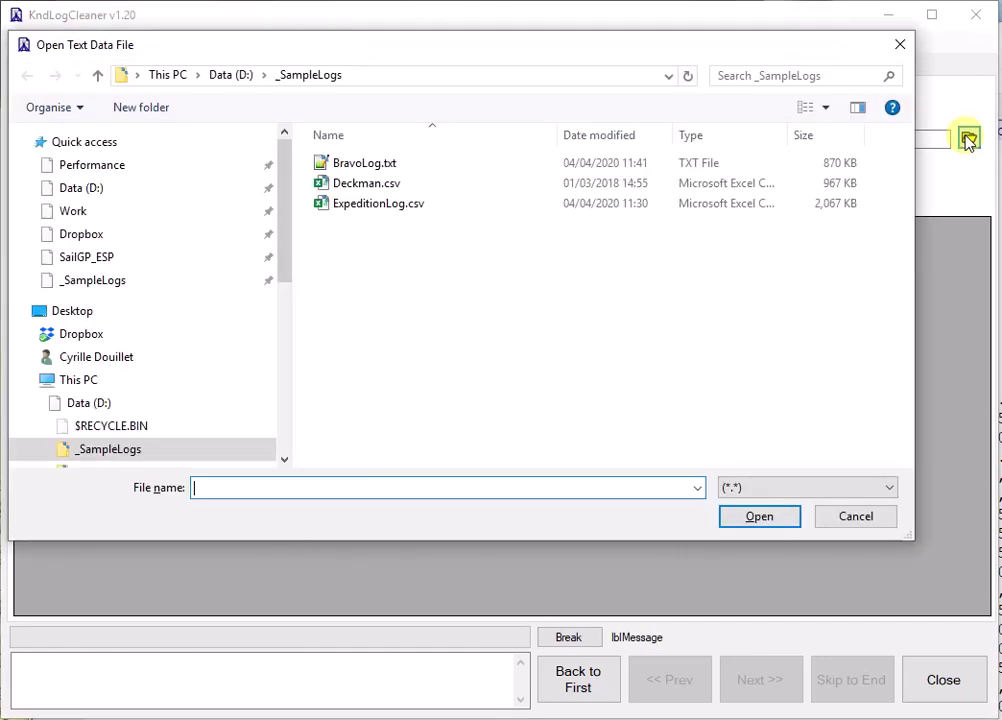
double_click(377, 208)
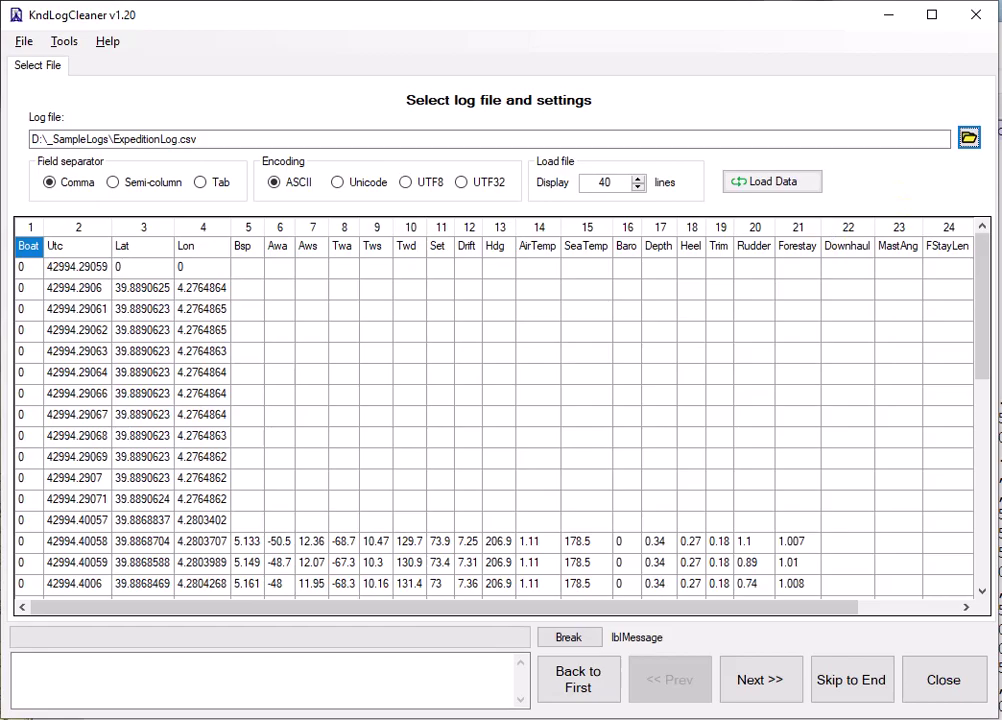
Step: Switch to Notepad++ to examine the raw layout of ExpeditionLog.csv, BravoLog.txt and Deckman.csv, and return to KndLogCleaner
key(alt+Tab)
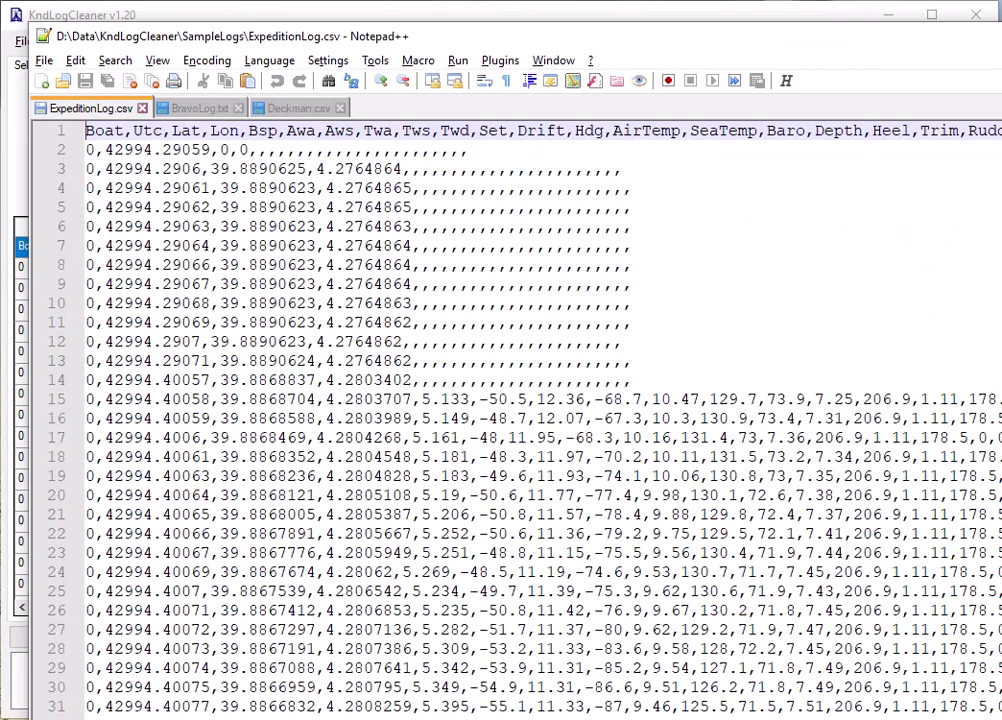
click(203, 110)
click(303, 110)
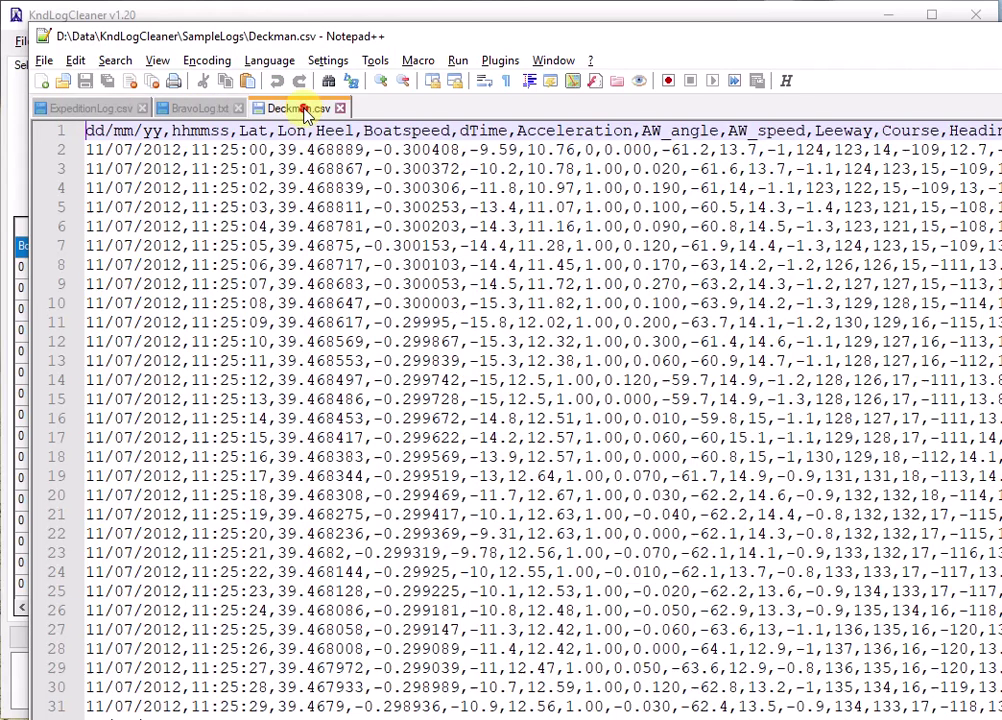
click(92, 112)
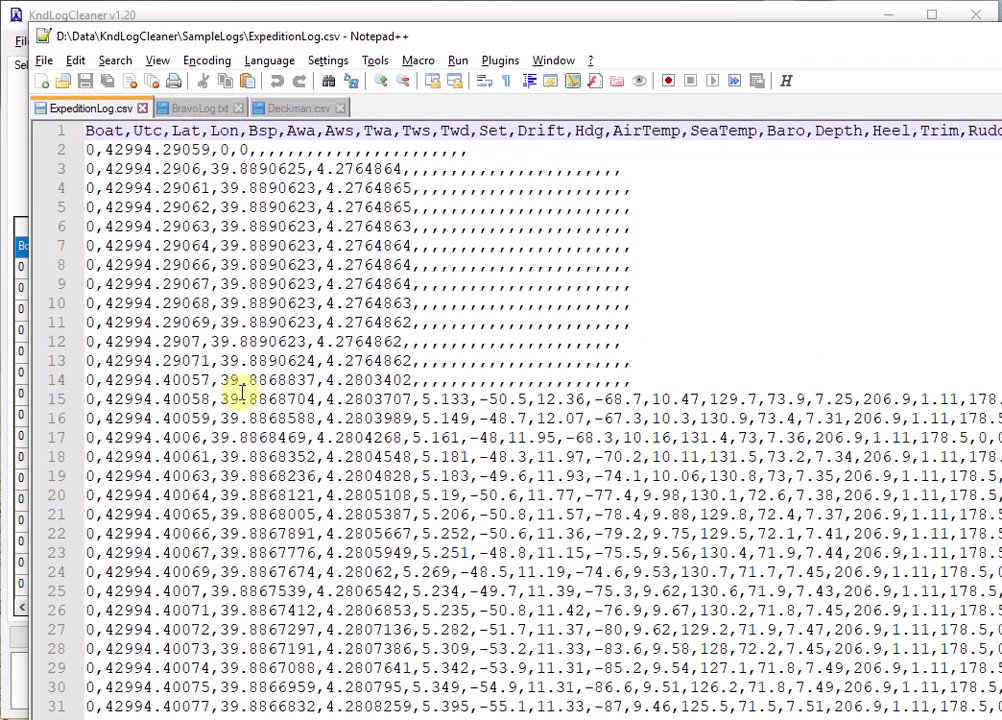
click(397, 18)
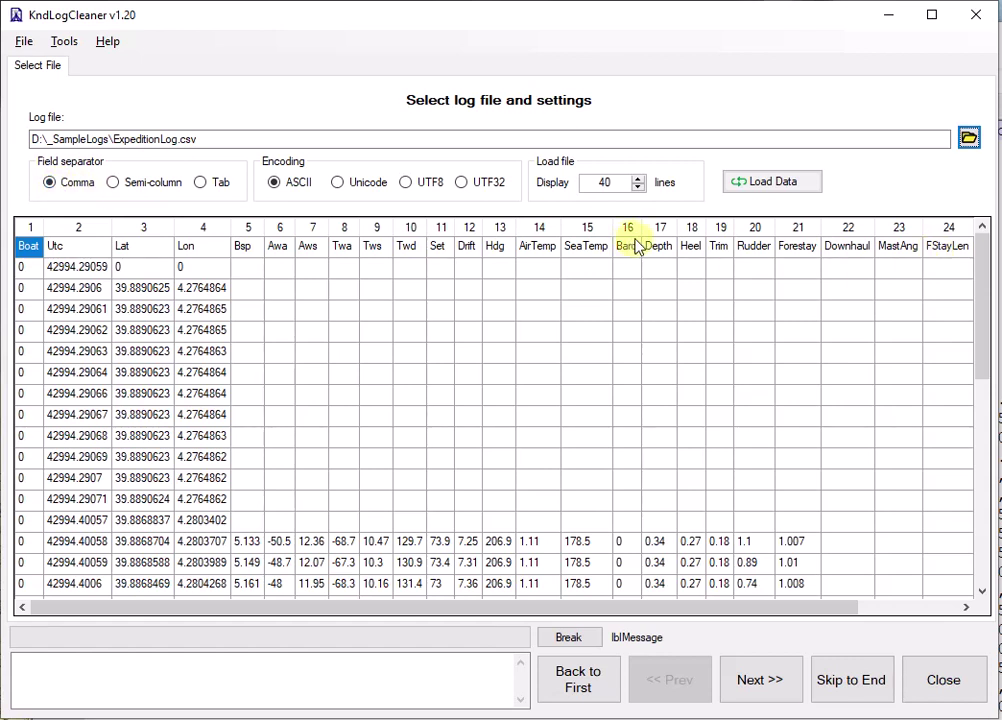
key(alt+Tab)
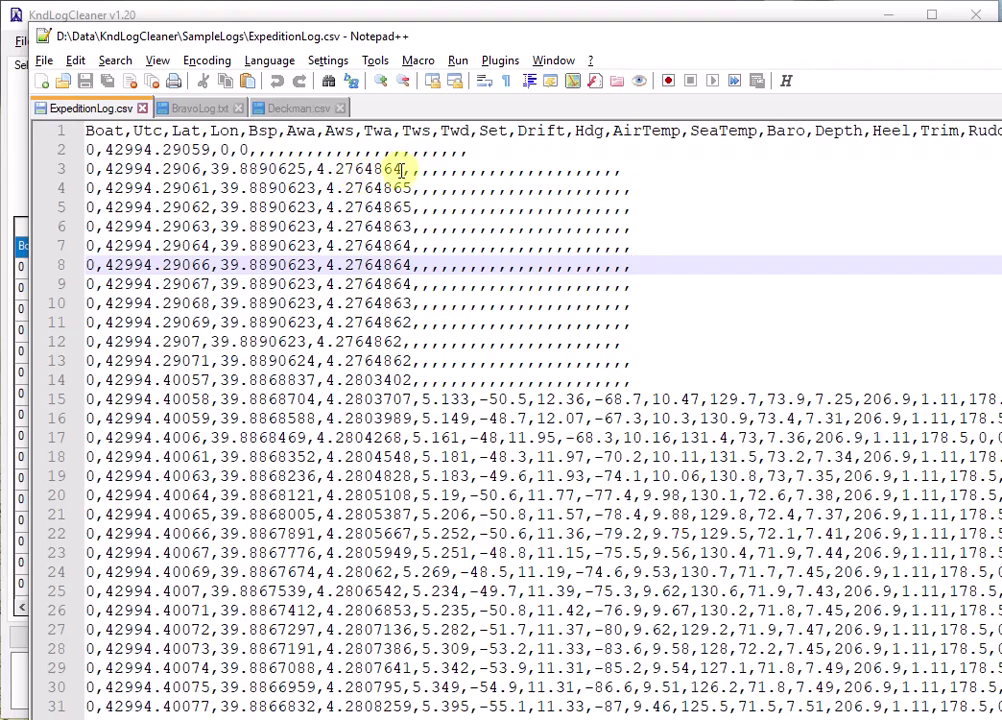
click(132, 14)
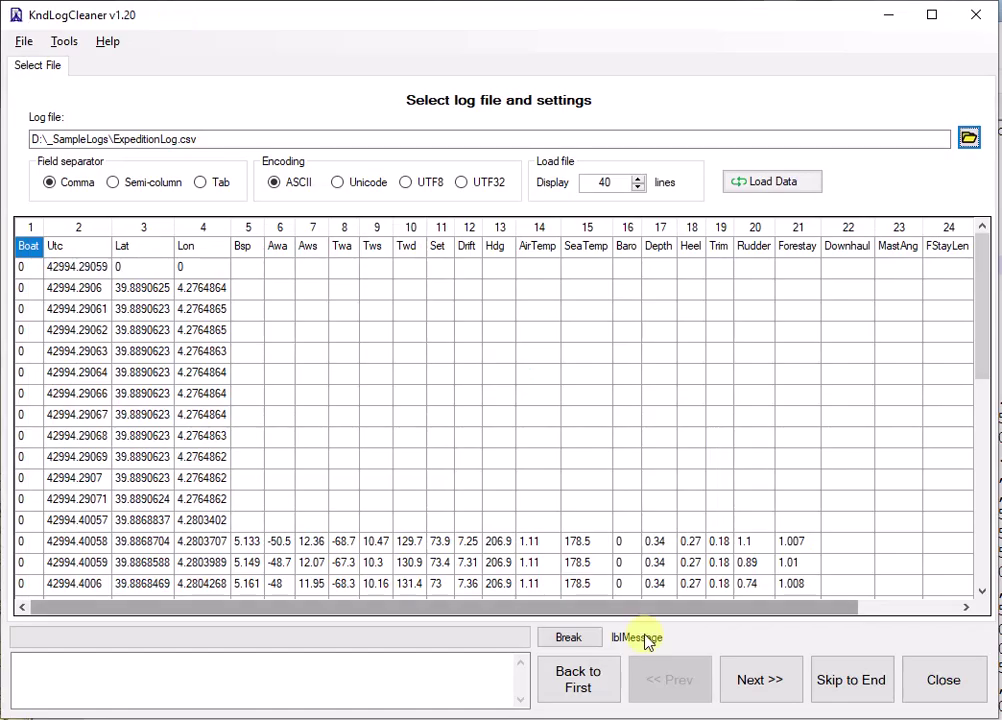
Step: Set the labels to start at row 1, column 1 and the values to start at row 15
click(750, 688)
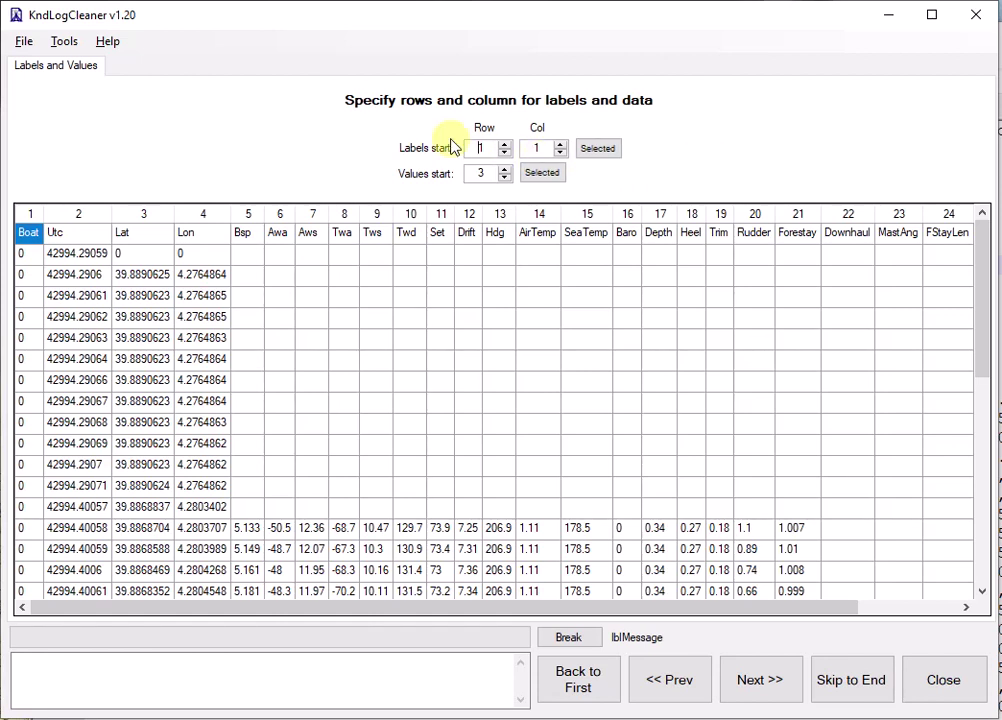
click(60, 234)
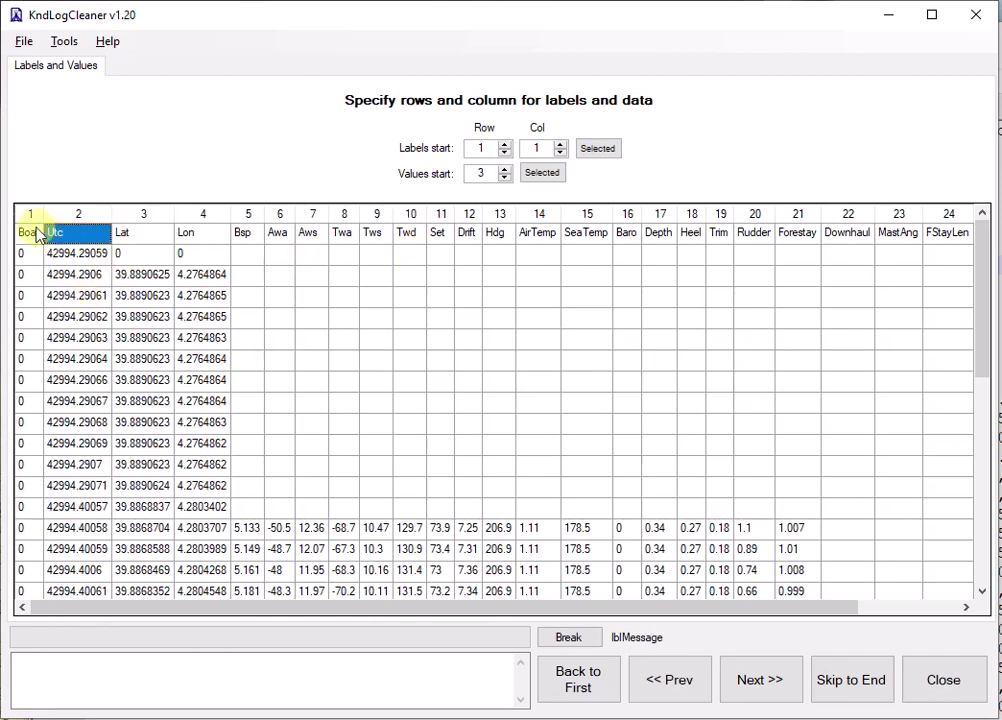
click(30, 235)
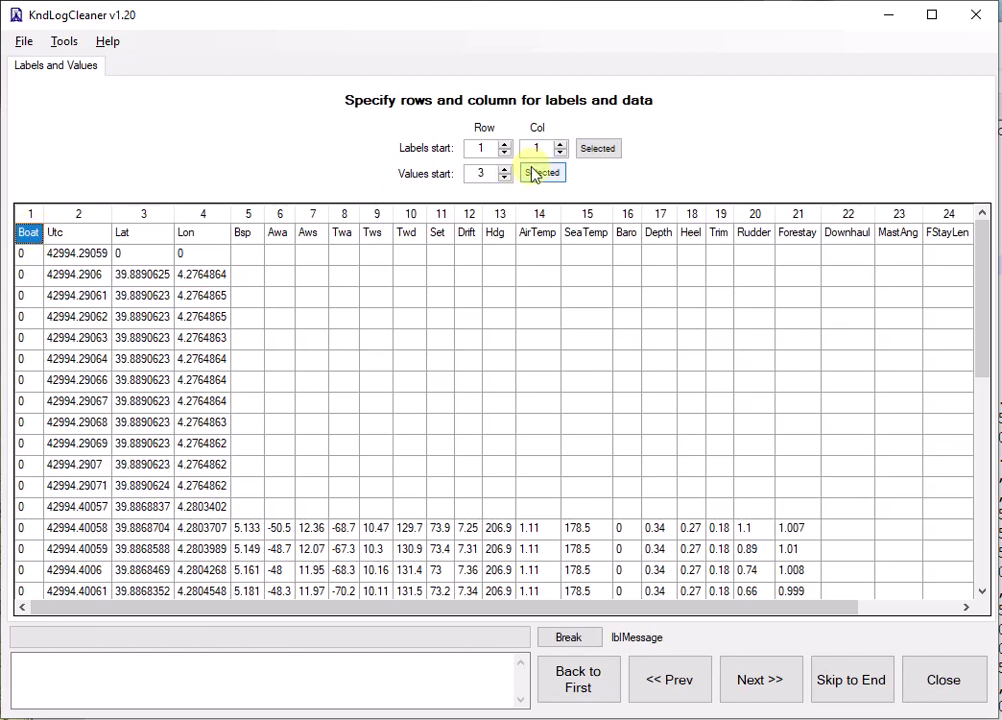
click(597, 148)
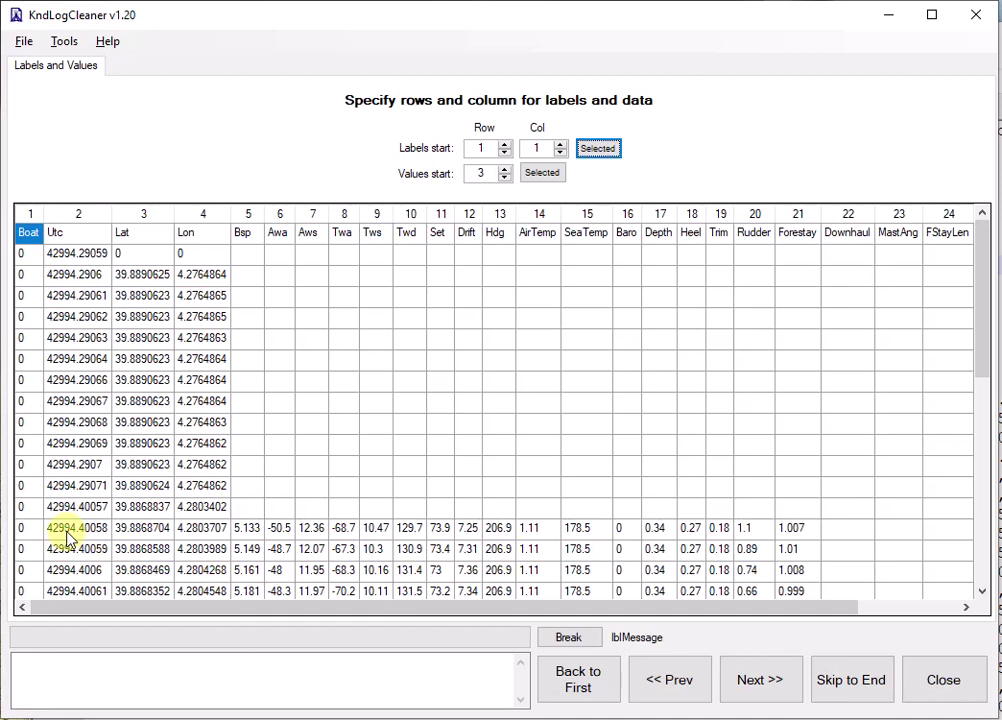
click(22, 530)
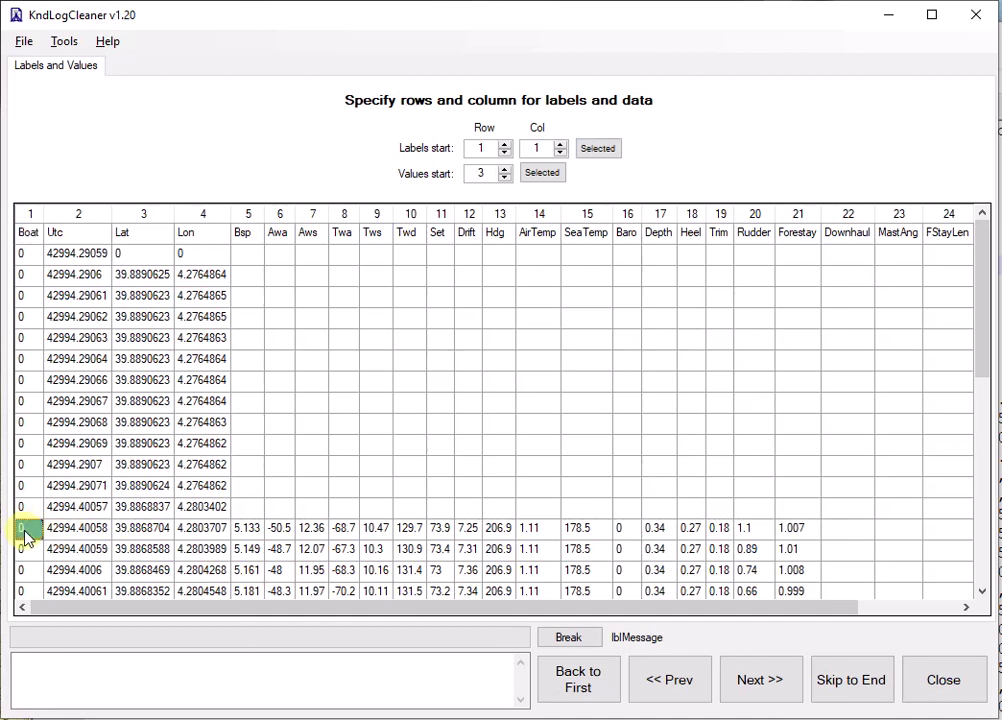
click(541, 173)
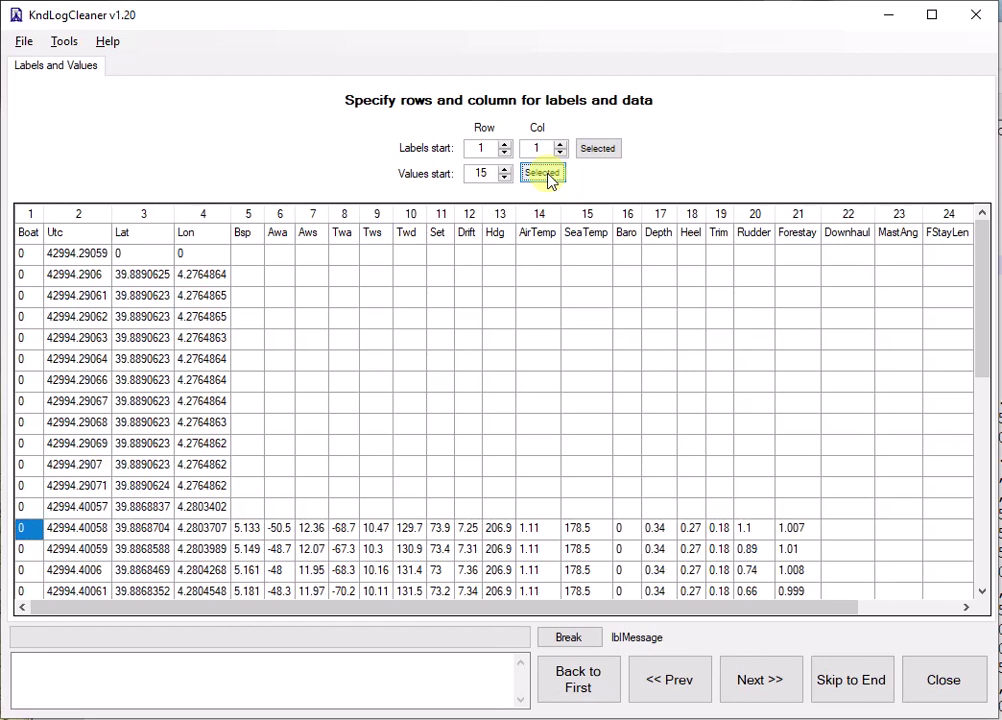
Step: Specify the timestamp as a single column, using the Utc column 2 with the ExpeditionUtc format
click(756, 682)
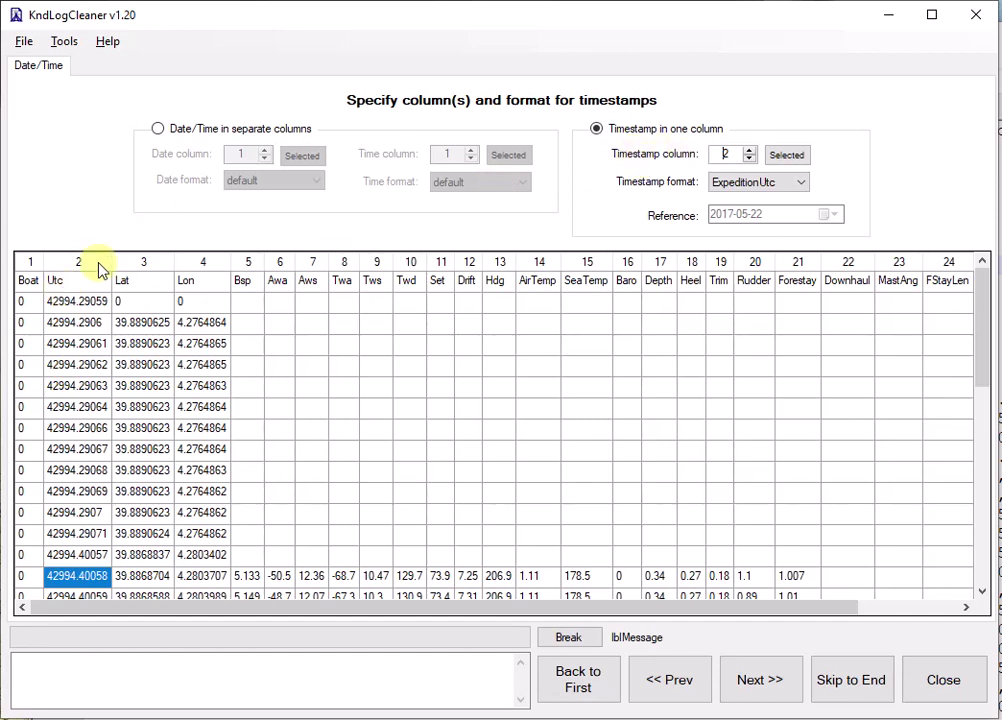
click(77, 285)
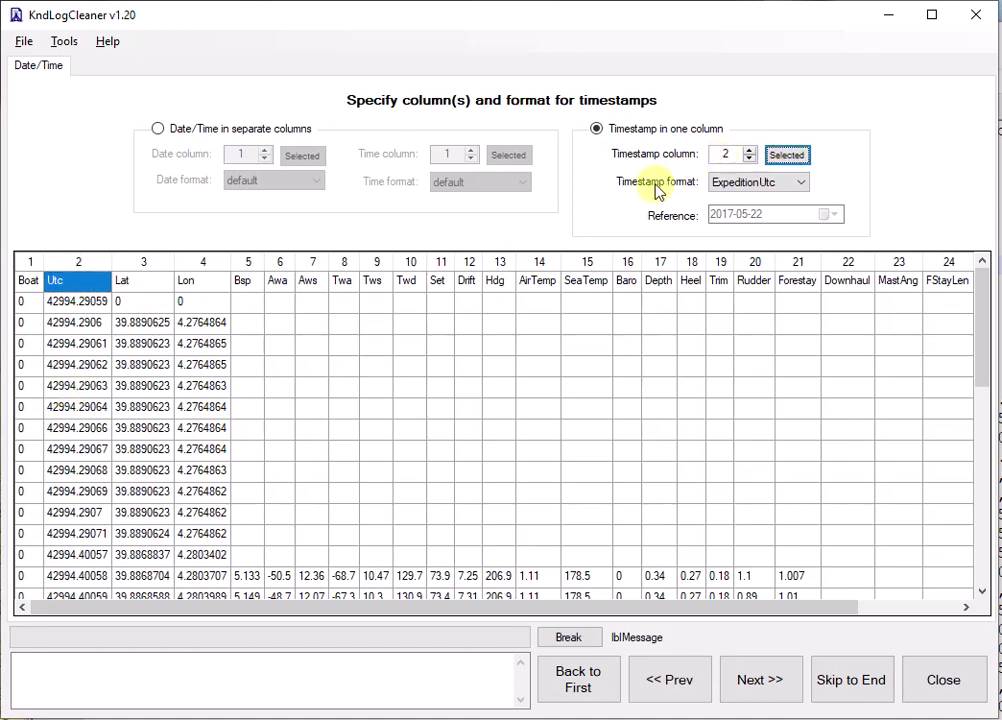
click(799, 187)
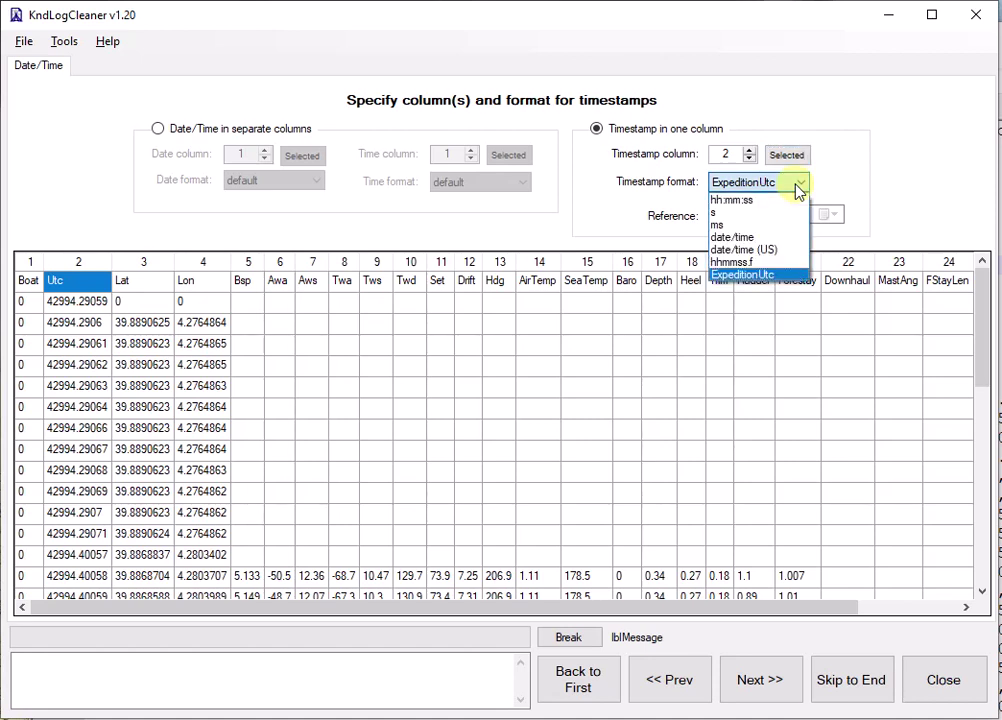
click(777, 284)
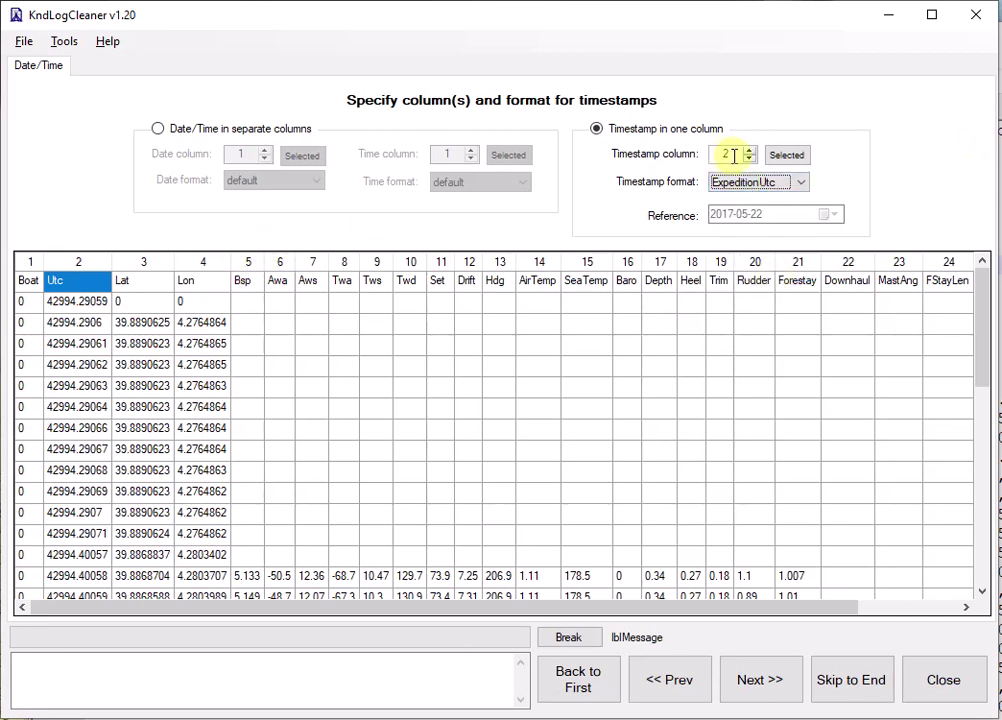
Step: Compare how dates and times are written in the Deckman, Bravo and Expedition logs in Notepad++, and review KndLogCleaner's available timestamp formats
key(alt+Tab)
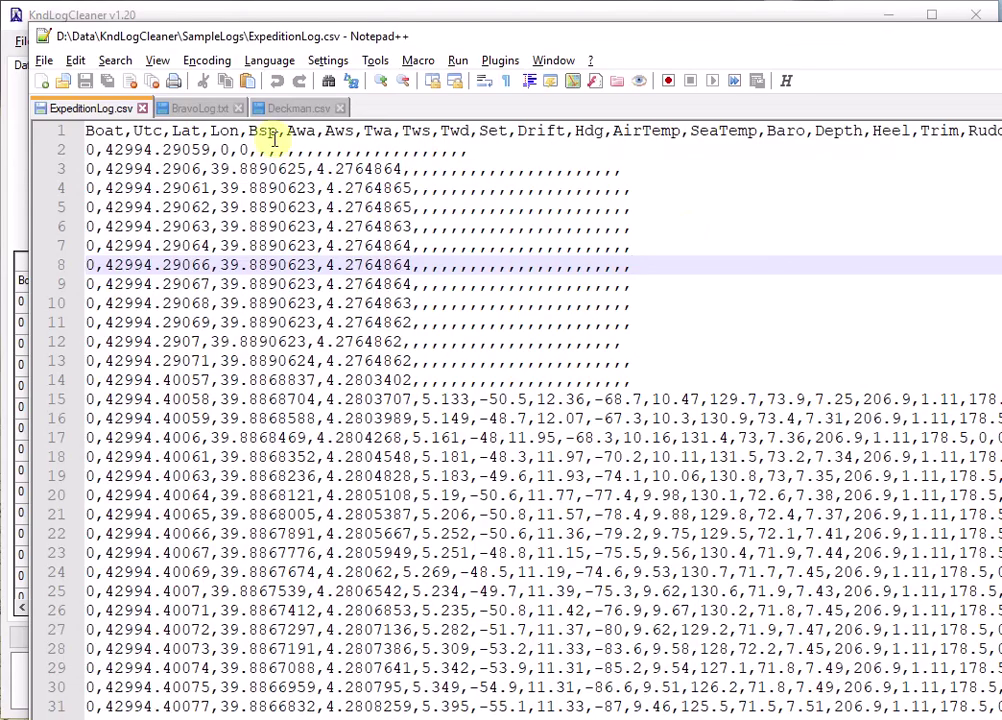
click(302, 107)
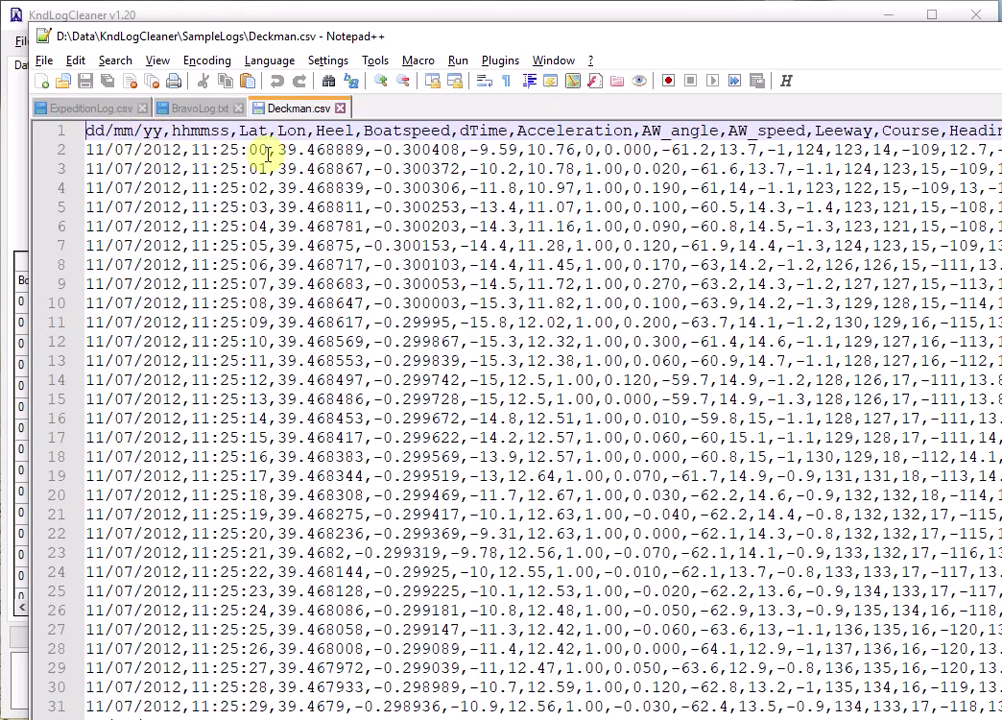
click(192, 107)
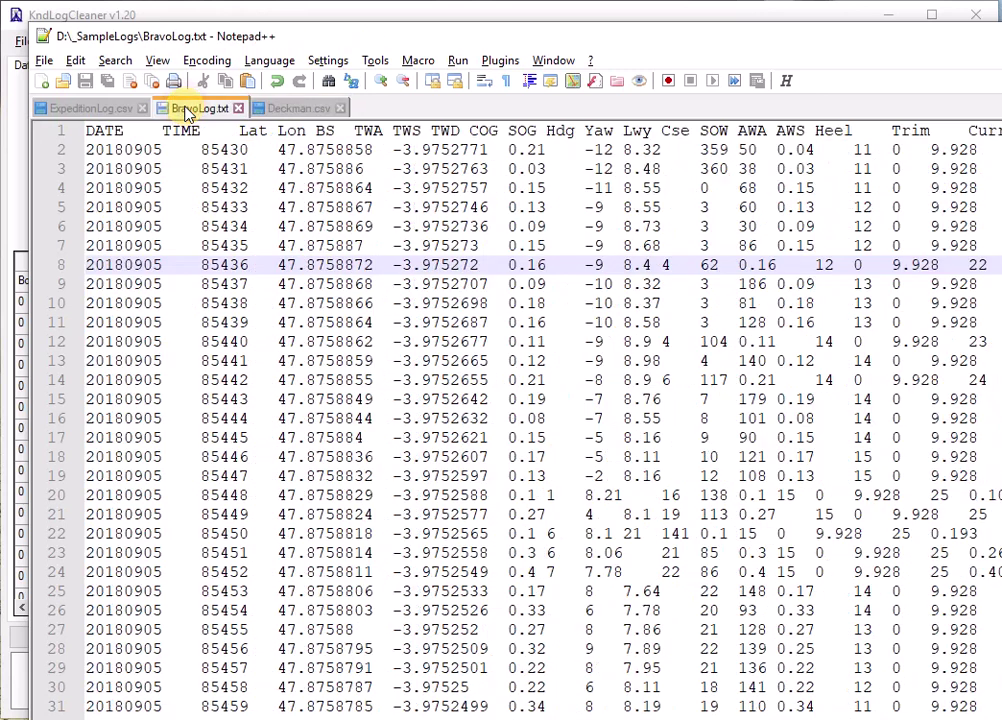
double_click(86, 146)
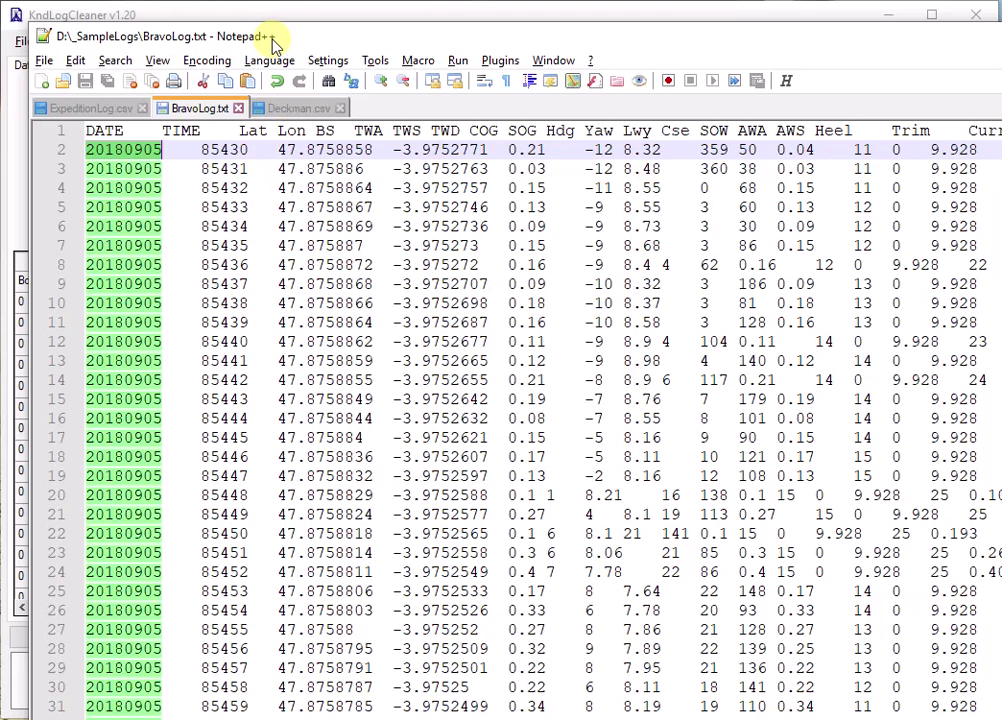
click(78, 107)
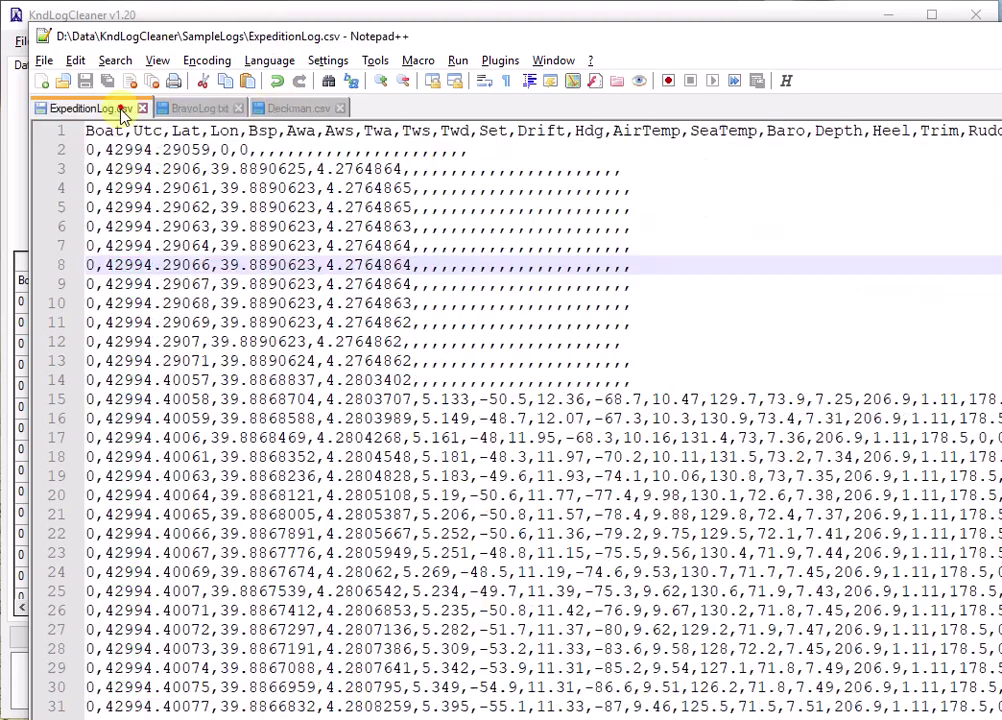
click(308, 15)
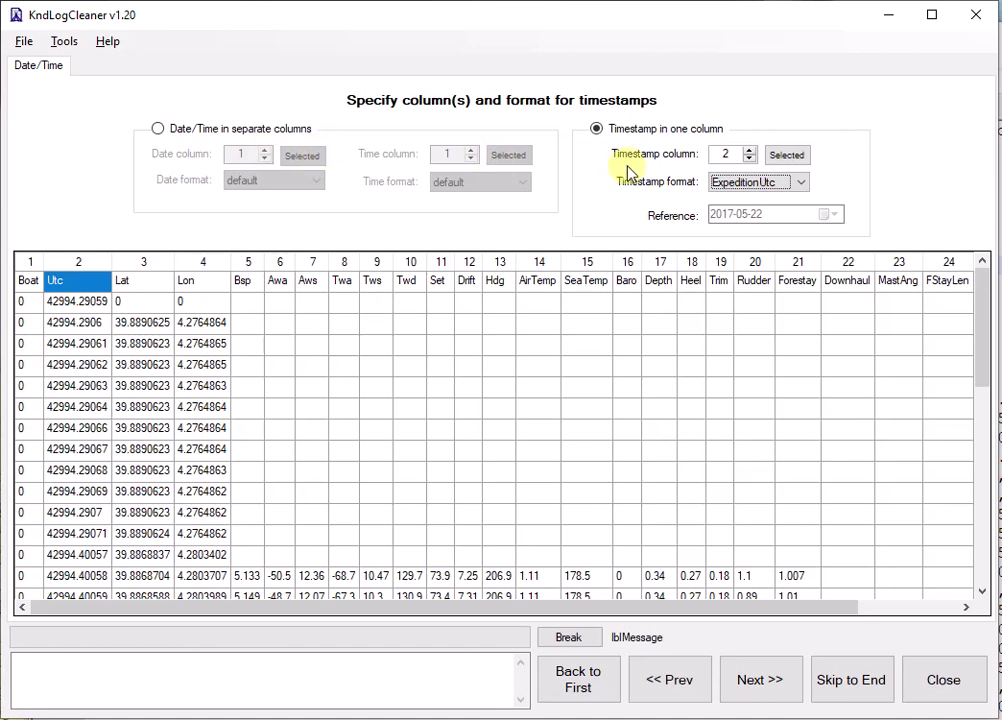
click(788, 190)
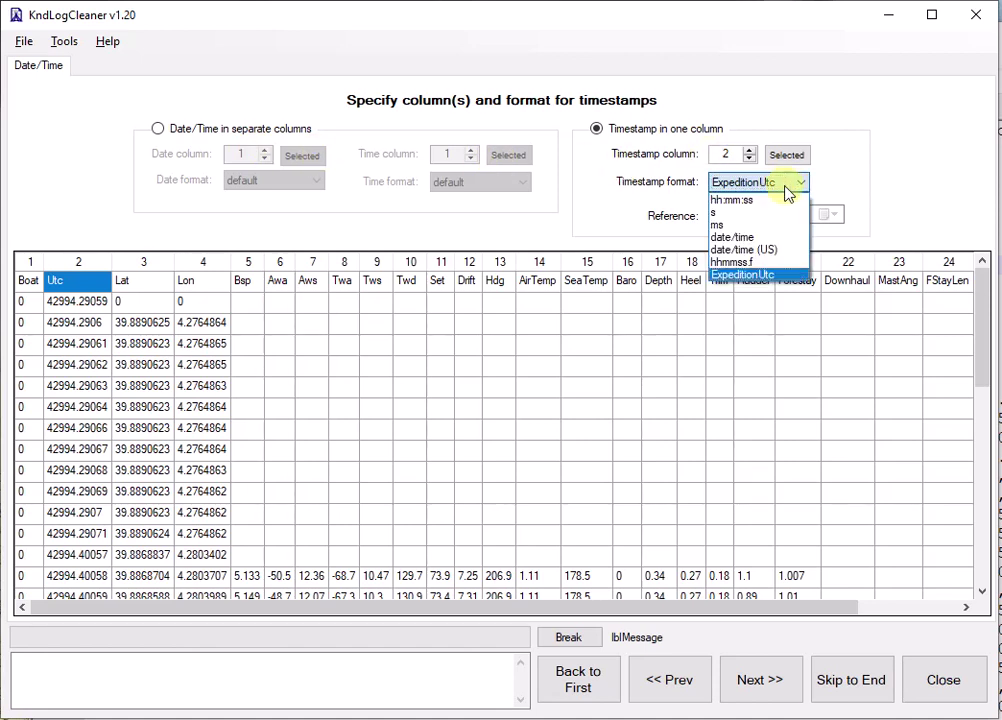
click(790, 188)
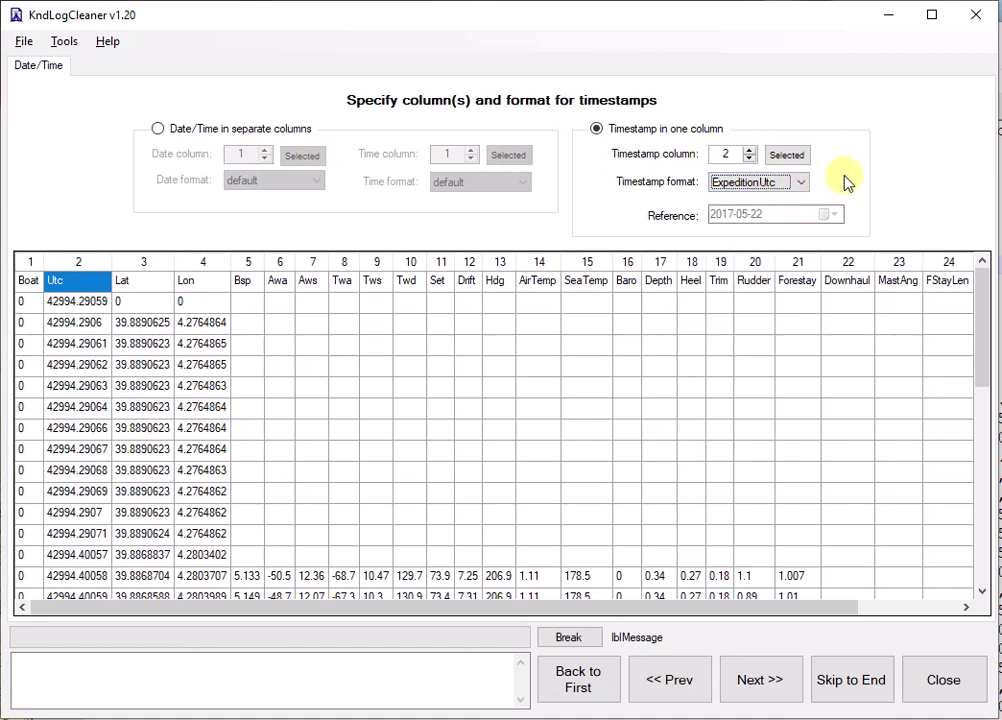
Step: Specify the GPS data with Lat in column 3, Lon in column 4 and the dd.dd format
click(756, 684)
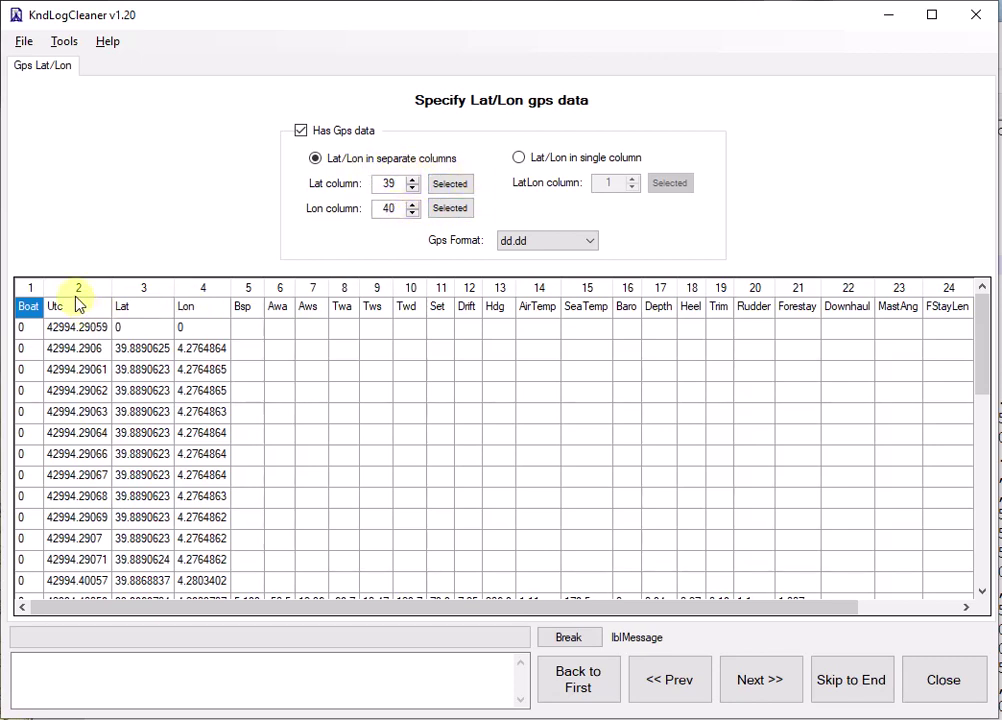
click(145, 310)
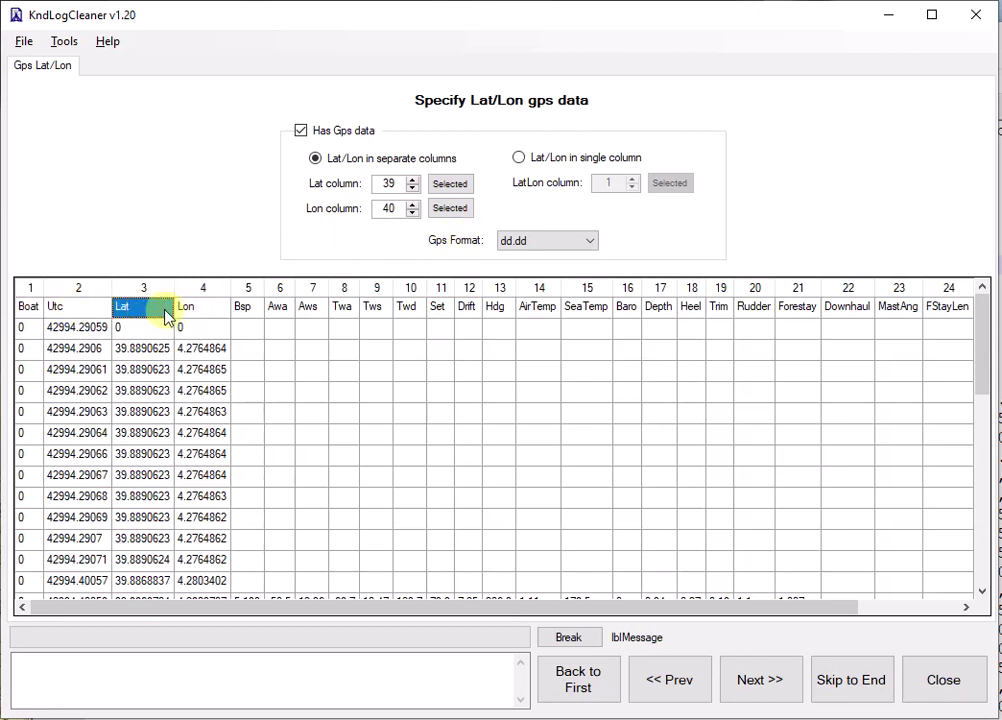
click(450, 184)
click(200, 313)
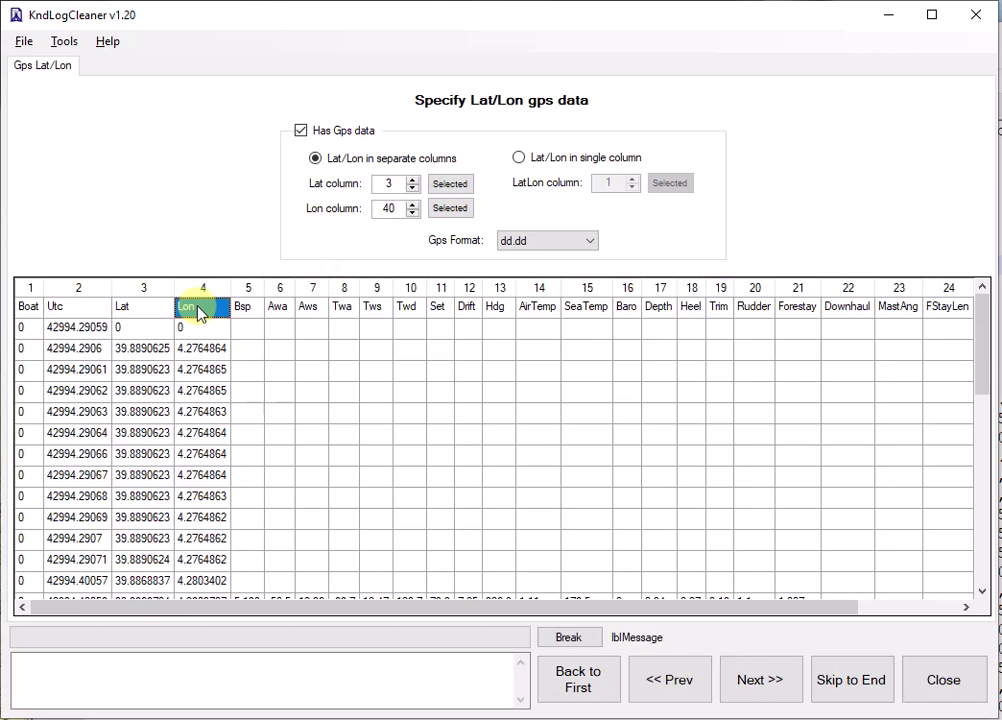
click(457, 212)
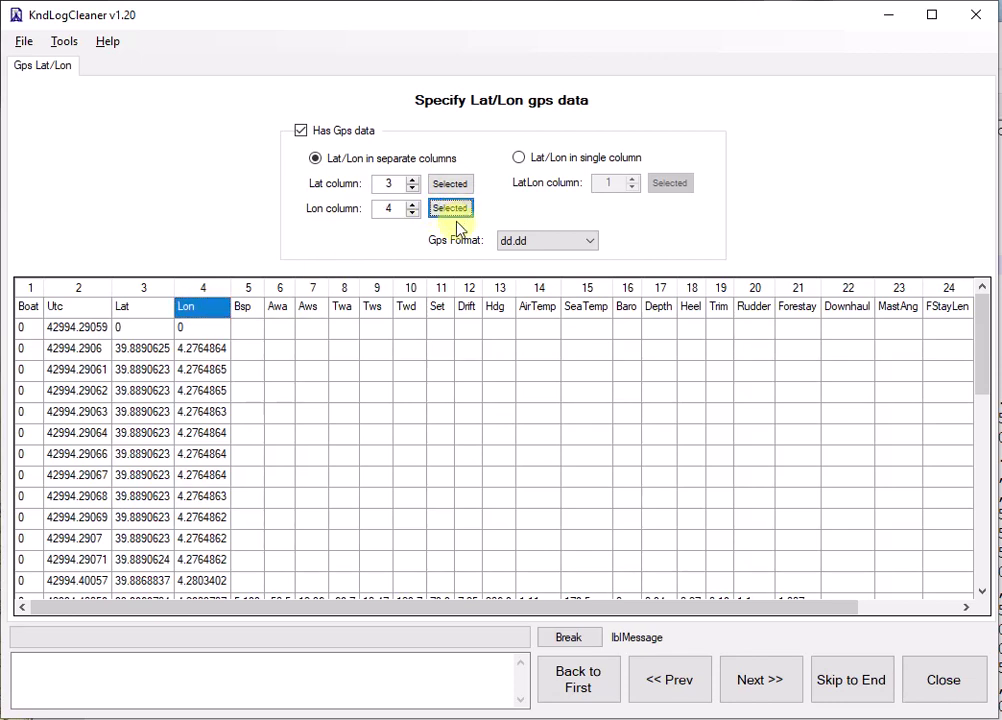
click(549, 246)
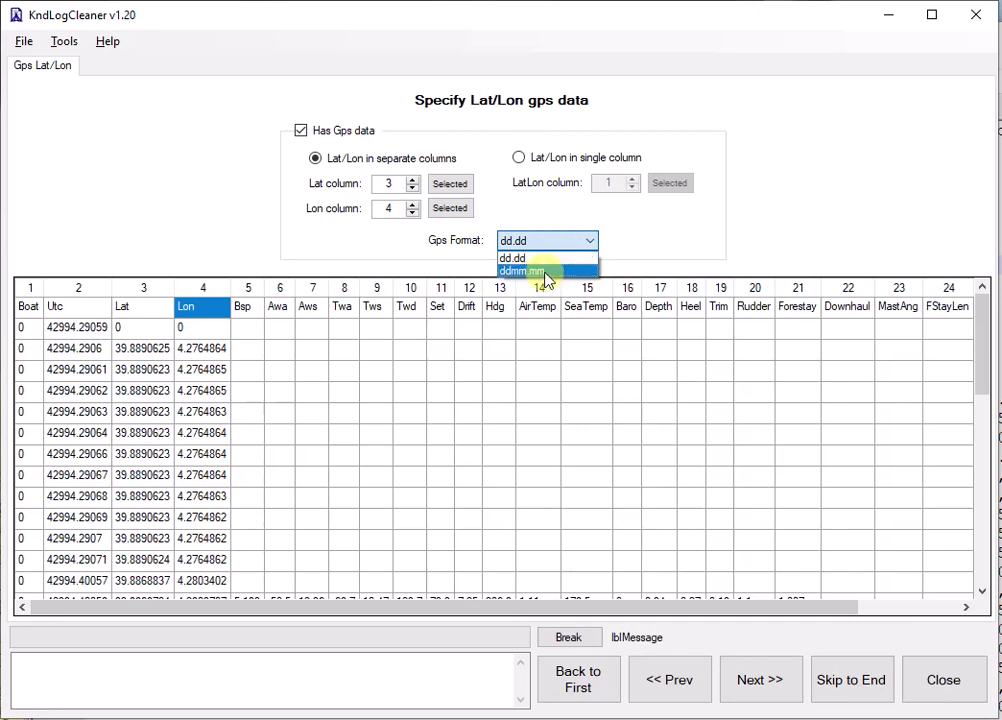
click(545, 259)
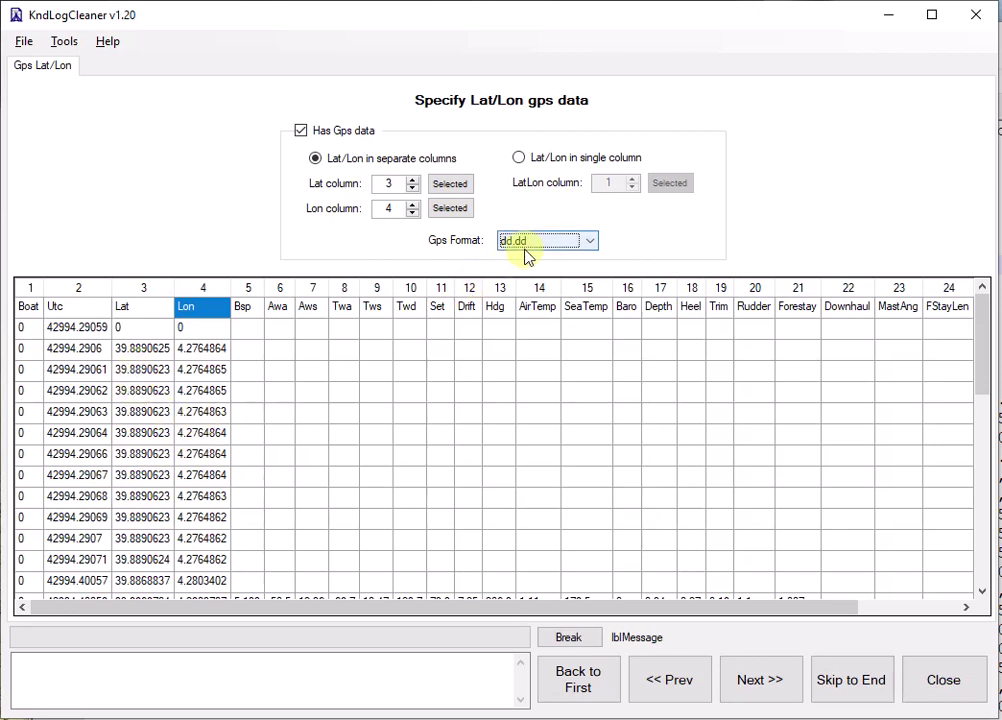
Step: Proceed to the variable options and compare the preselected variables with the data in the log's columns
click(763, 689)
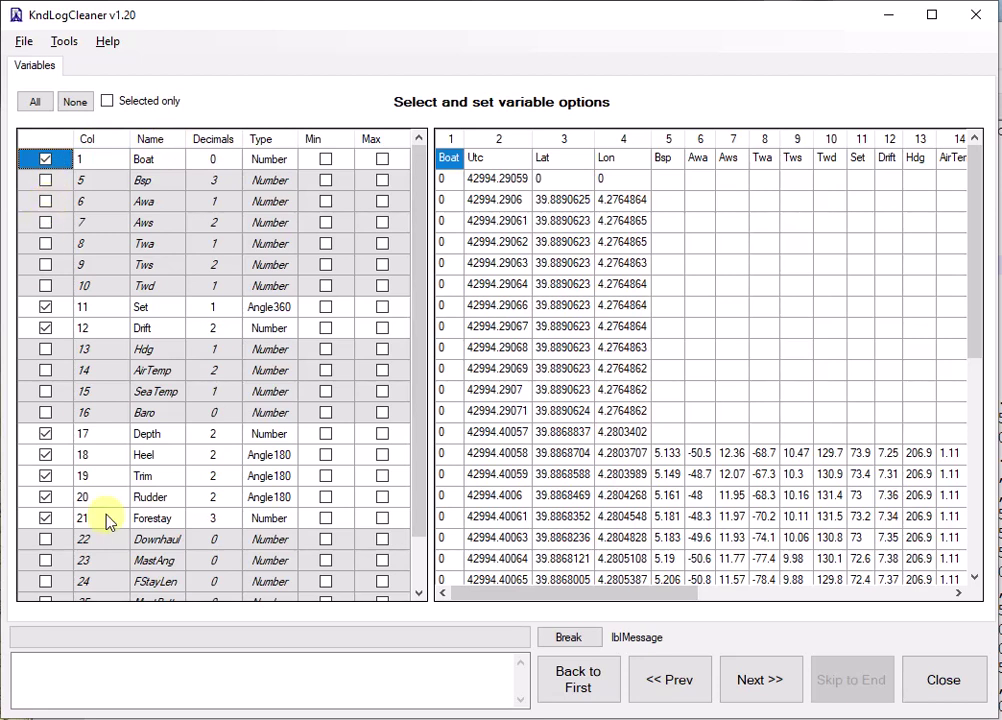
drag(422, 483, 438, 371)
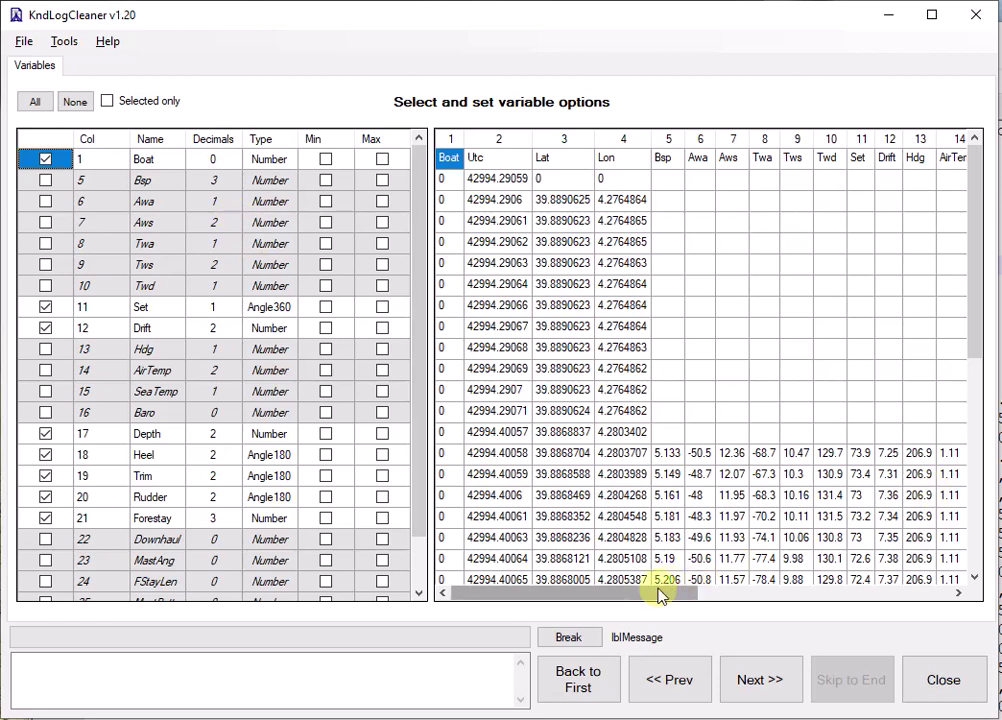
drag(664, 592, 962, 597)
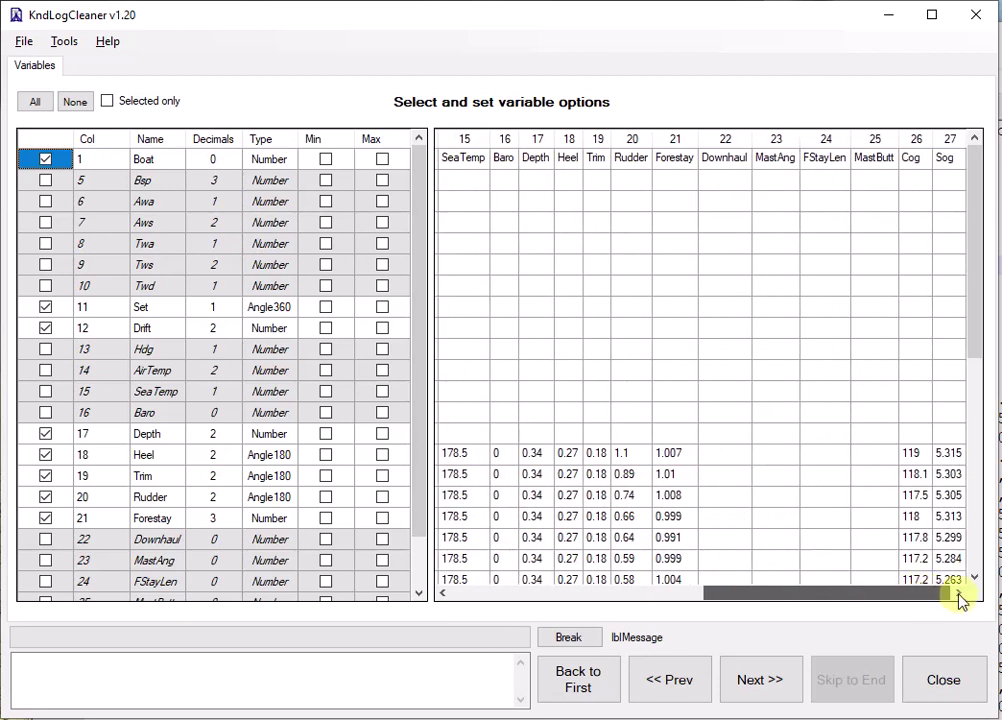
drag(977, 320, 986, 275)
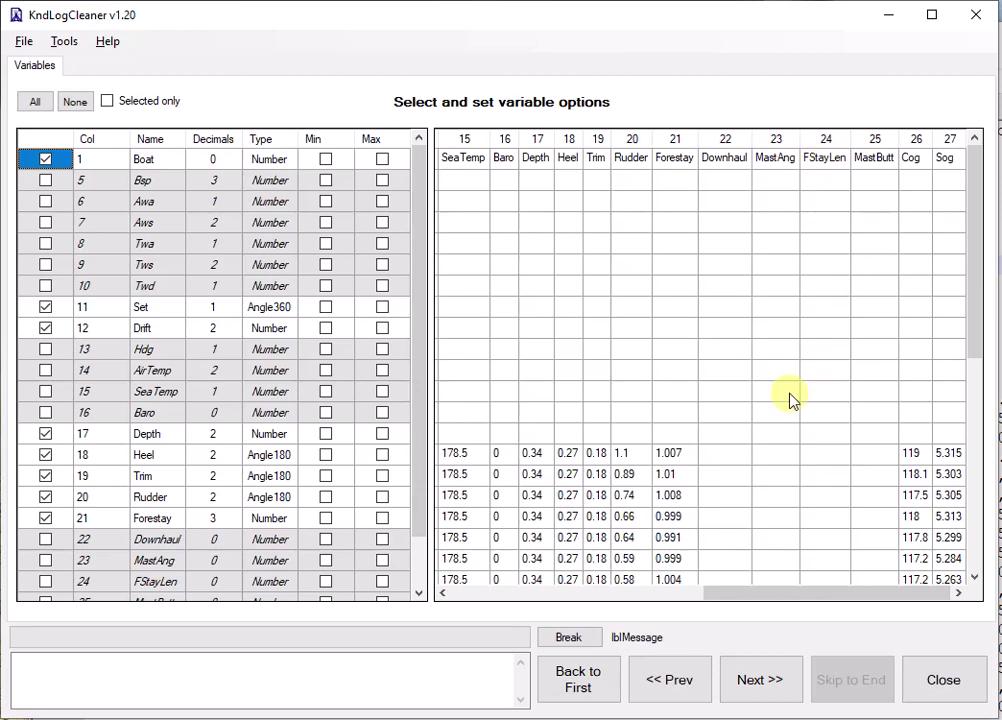
drag(777, 594, 505, 618)
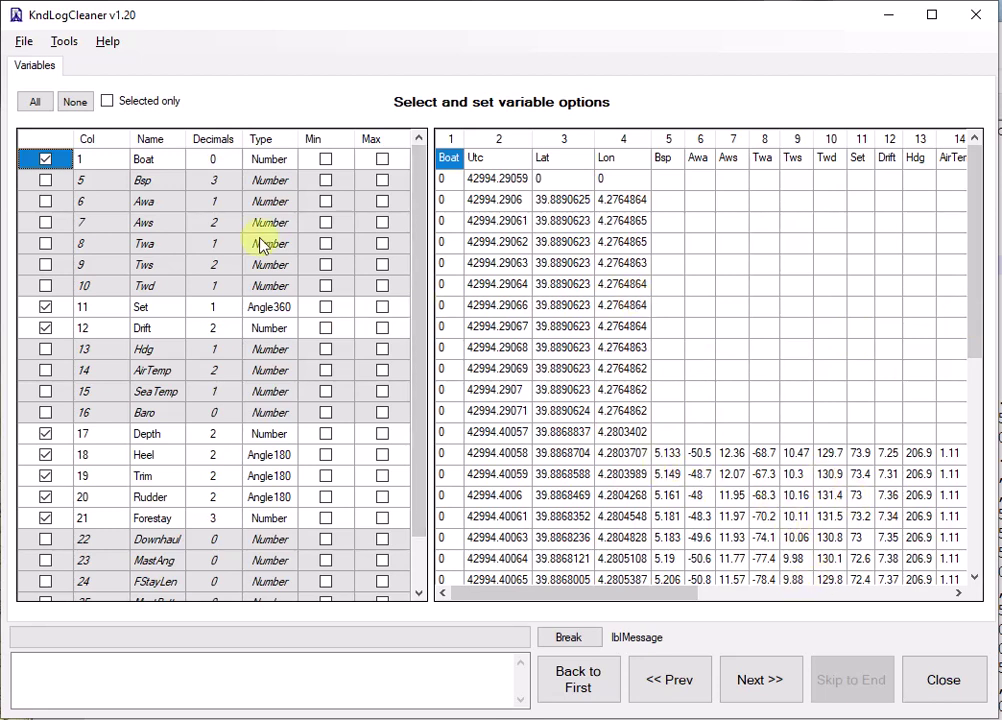
drag(664, 597, 950, 608)
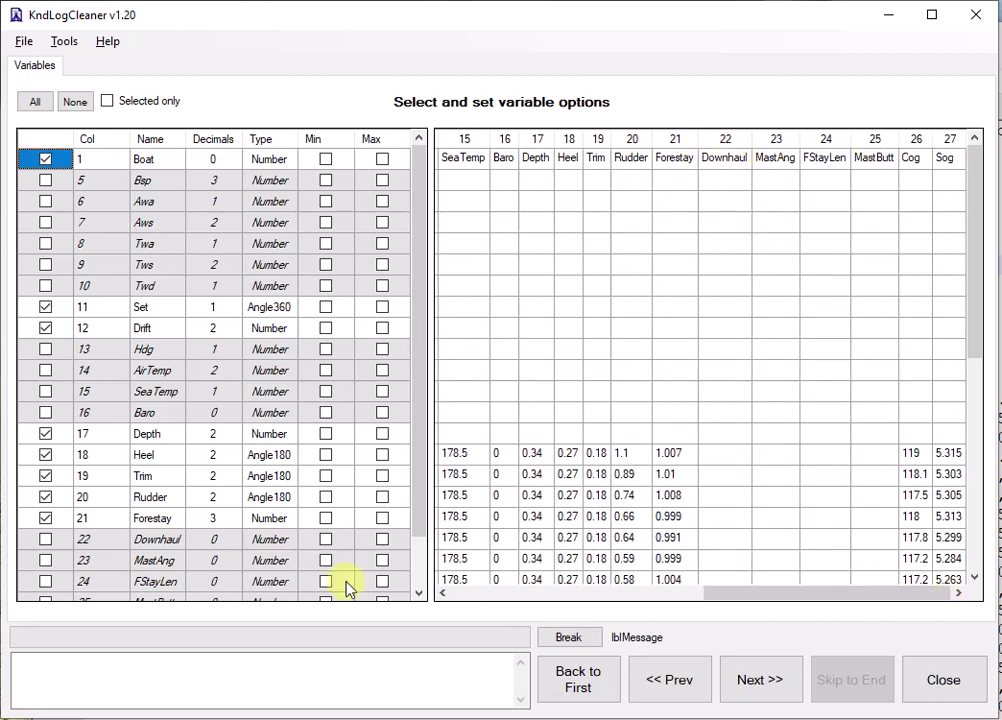
drag(420, 472, 418, 562)
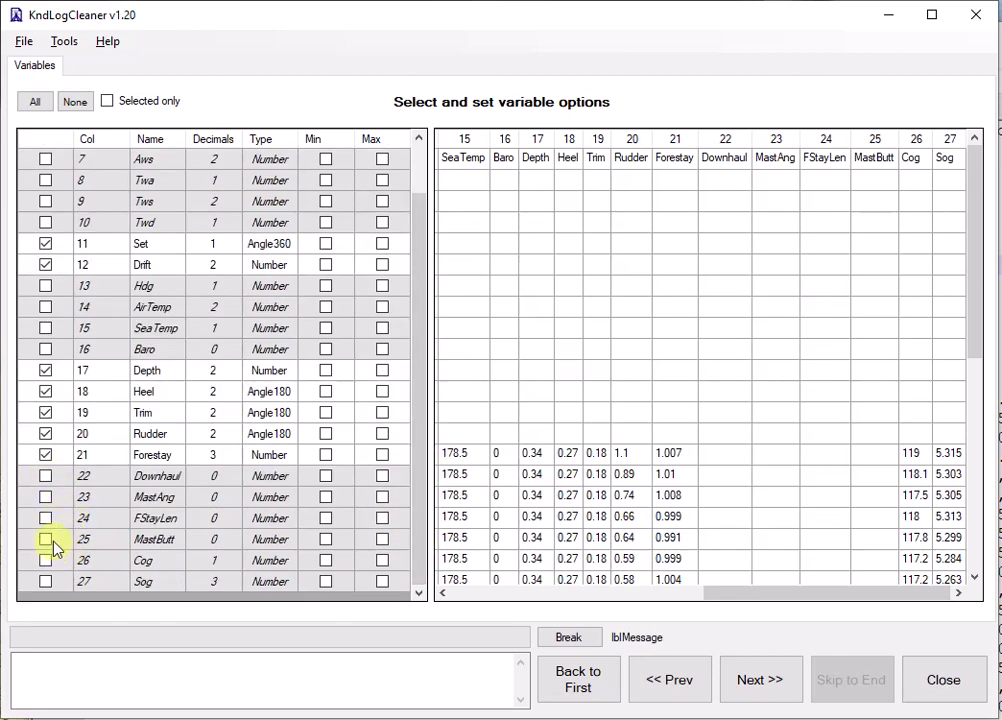
drag(424, 313, 424, 259)
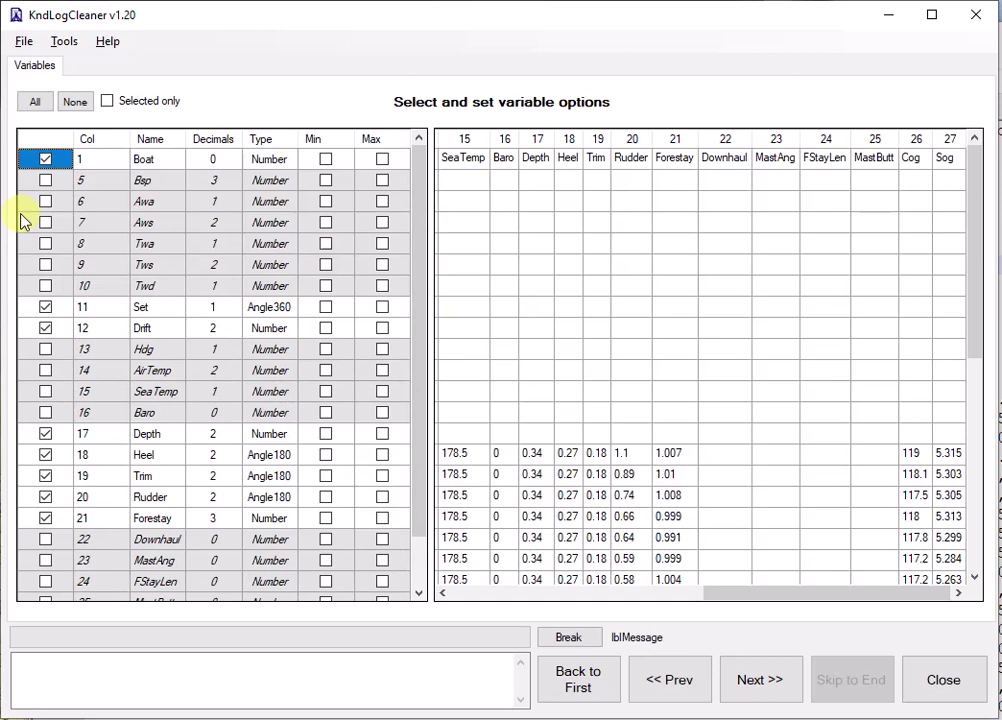
Step: Include the Bsp, Awa, Aws, Twa, Tws, Twd and Hdg variables in the import
click(45, 180)
click(45, 201)
click(45, 222)
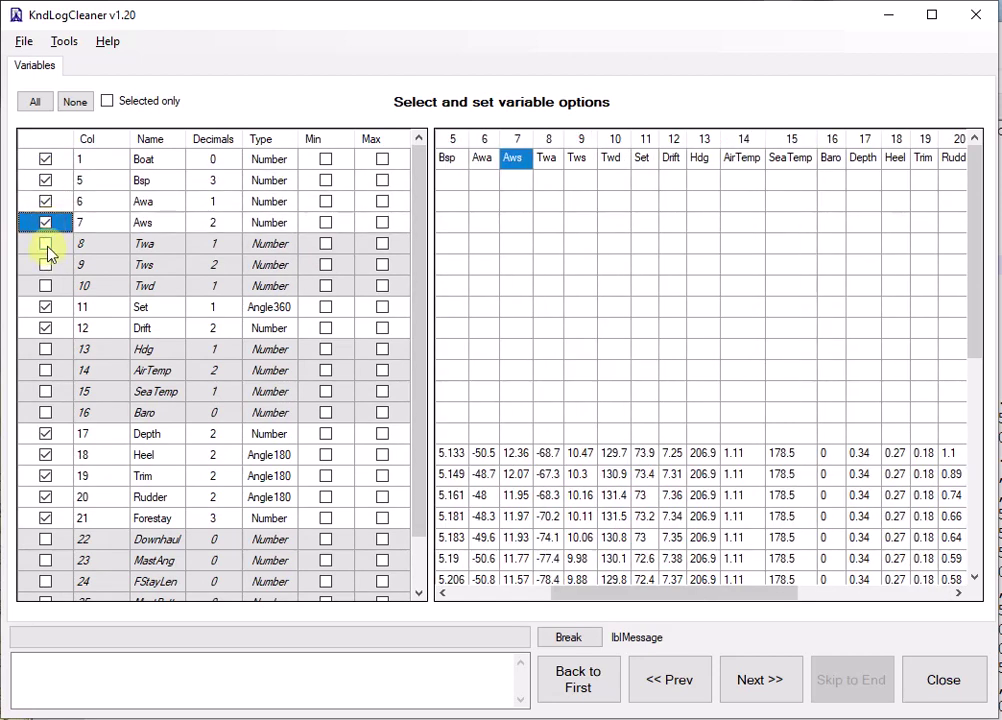
click(45, 243)
click(45, 264)
click(45, 285)
click(45, 349)
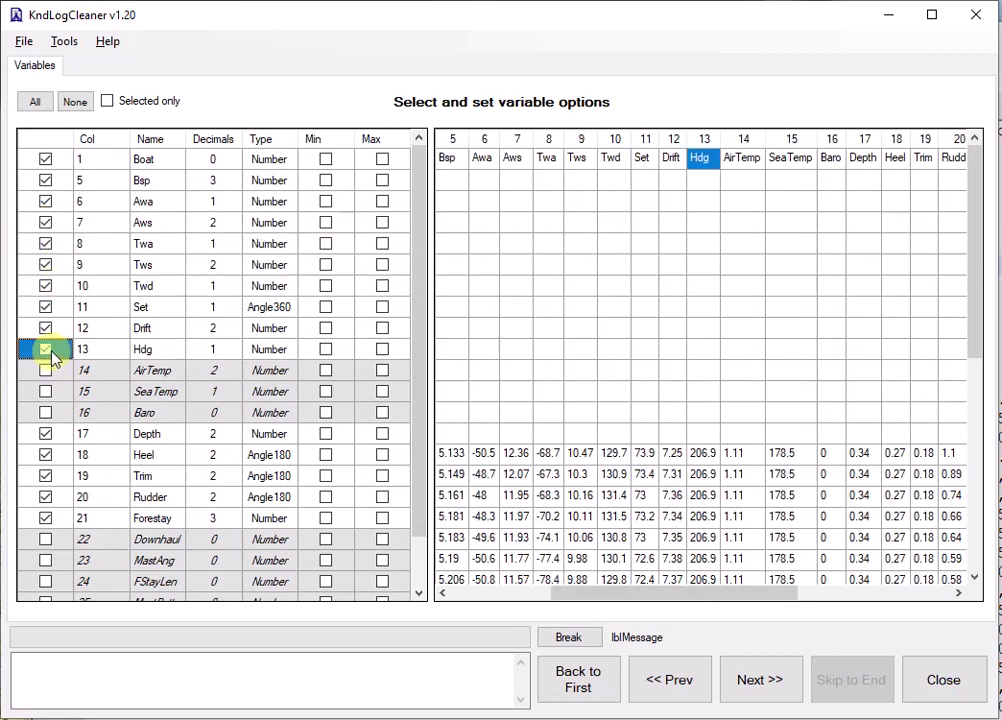
Step: Include the AirTemp, SeaTemp, Baro, Cog and Sog variables as well
click(45, 370)
click(45, 391)
click(45, 412)
scroll(120, 470, down, 2)
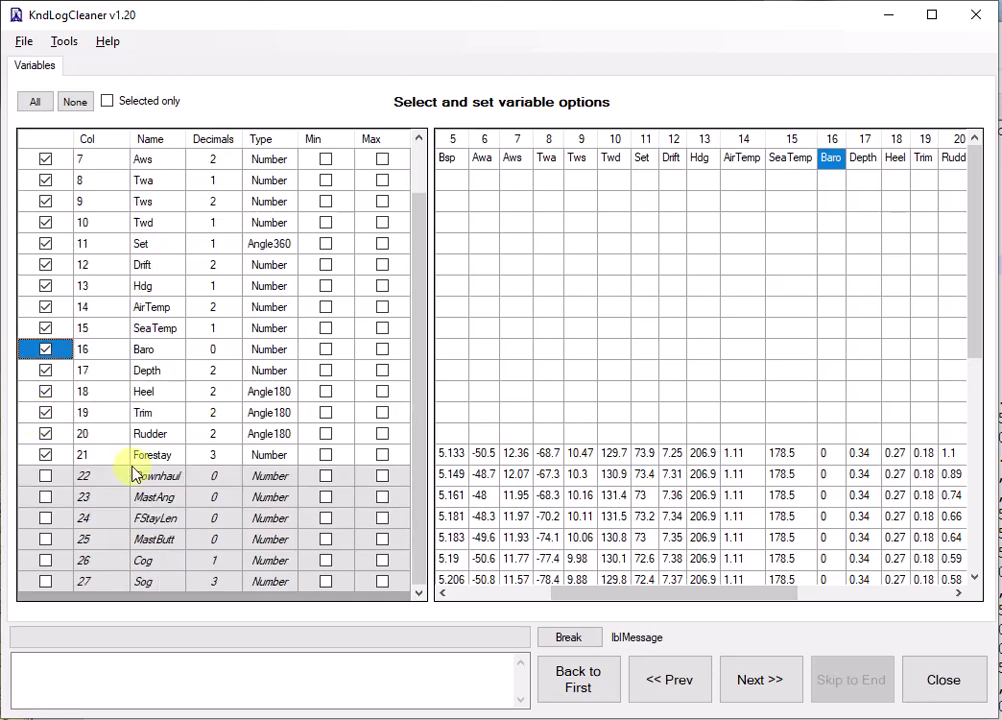
click(45, 561)
click(45, 581)
scroll(255, 490, up, 1)
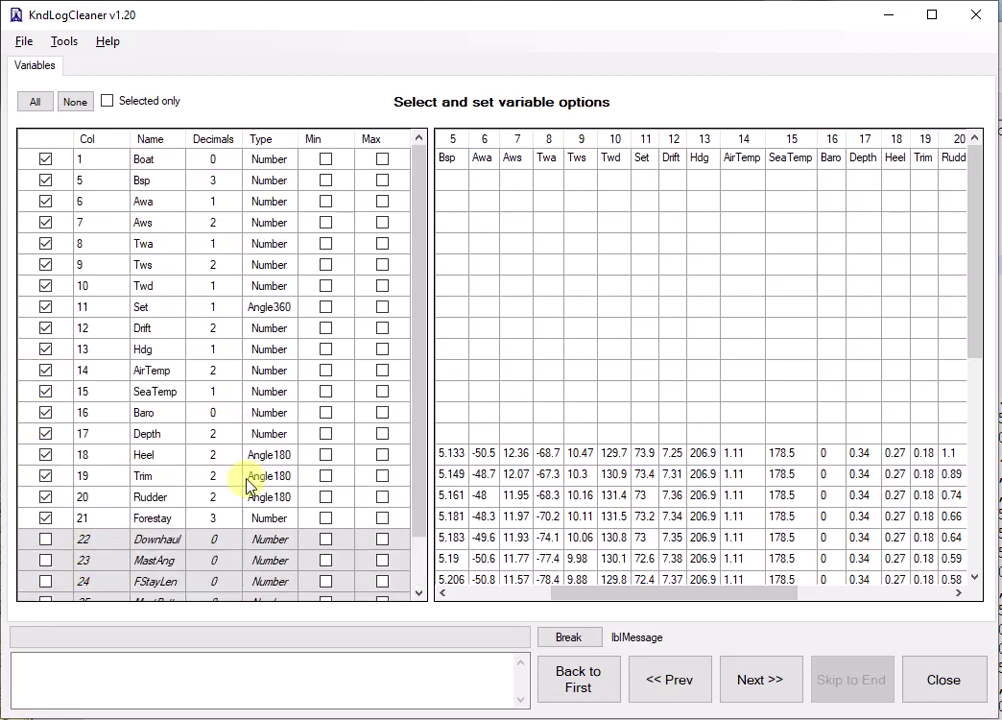
Step: Set the Bsp variable to 2 decimals and review its available type and decimals options
drag(700, 591, 528, 597)
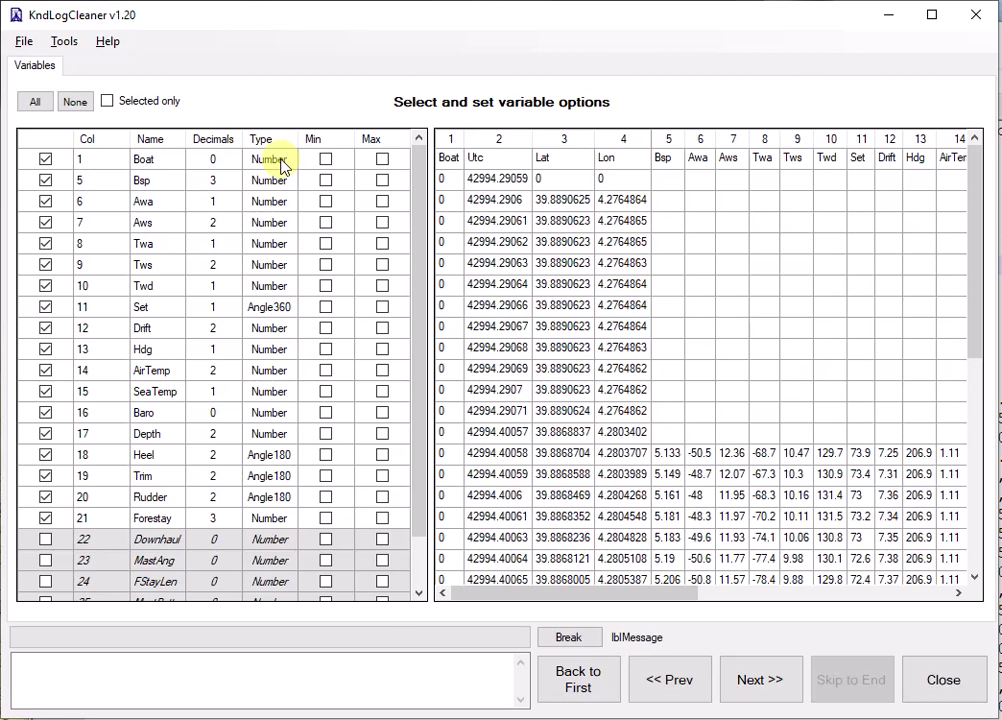
click(216, 190)
click(248, 301)
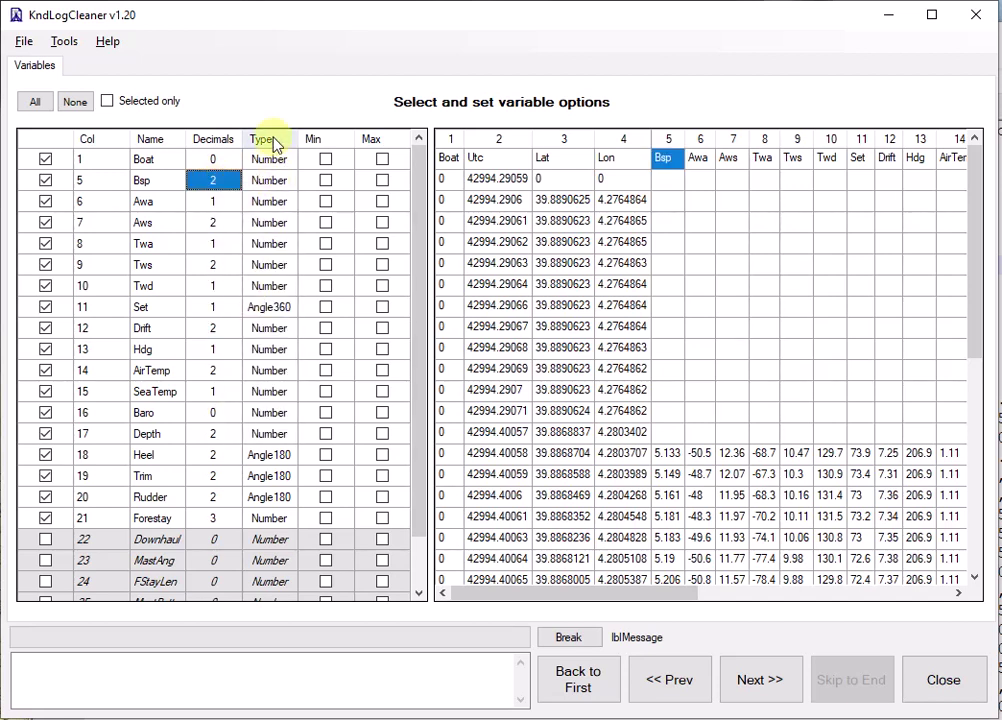
click(275, 186)
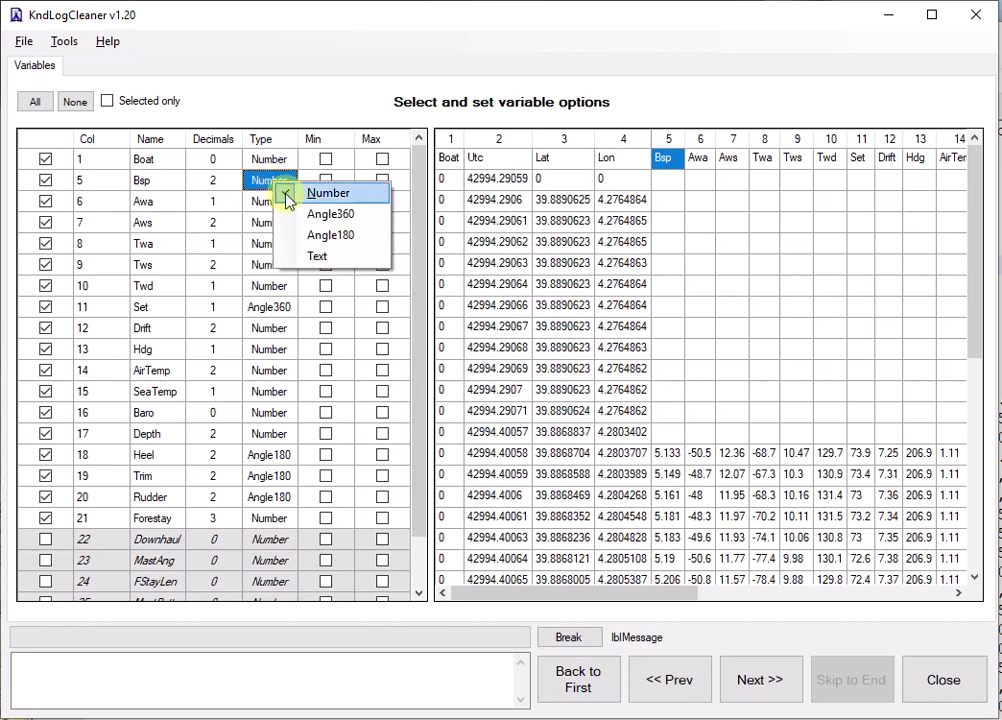
click(212, 180)
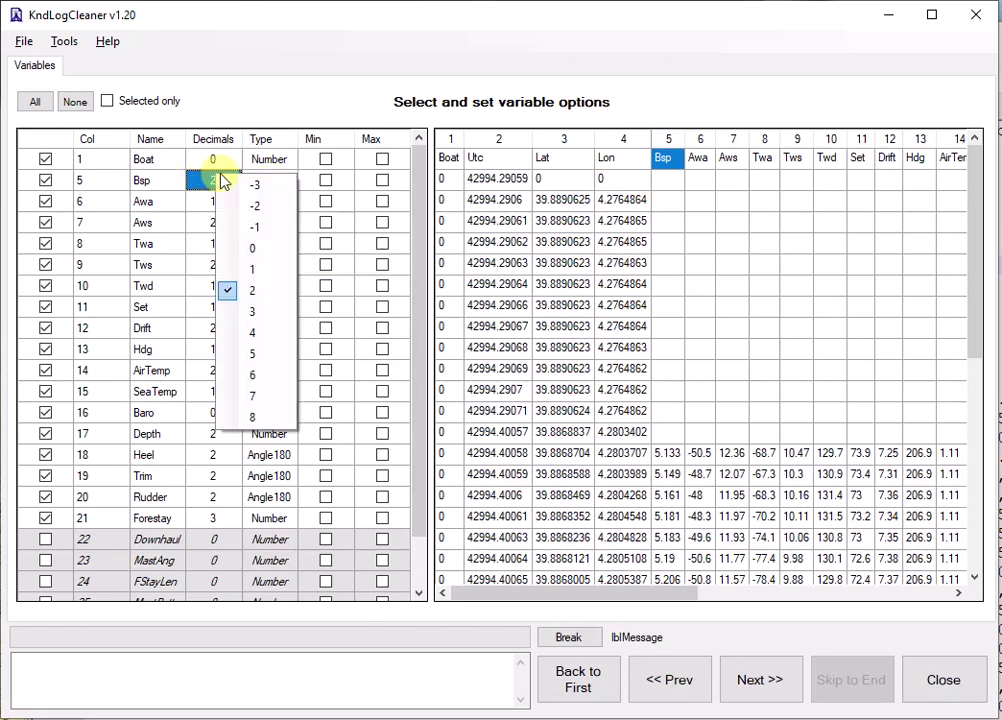
click(362, 105)
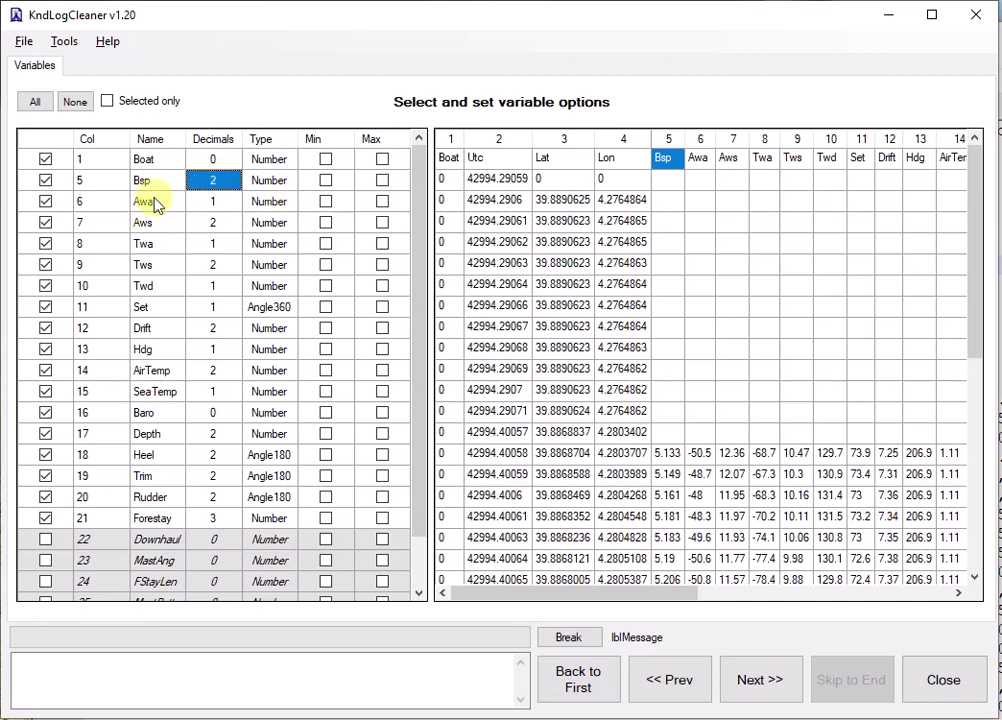
Step: Set the type of Awa and Twa to Angle180 and the decimals of Aws and Tws to 1
click(268, 200)
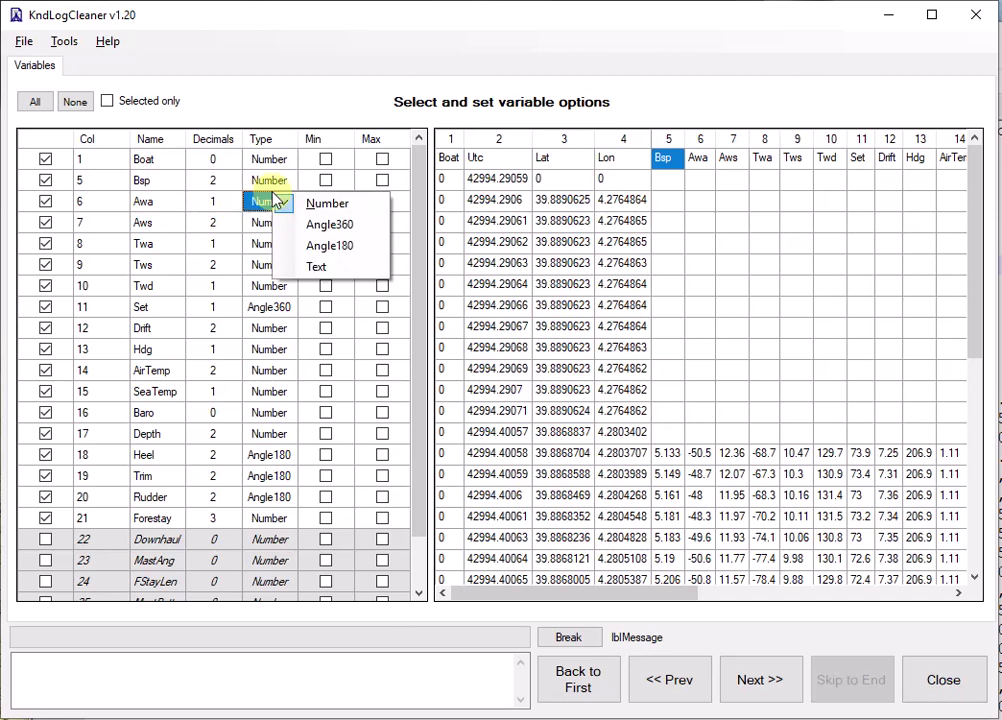
click(322, 247)
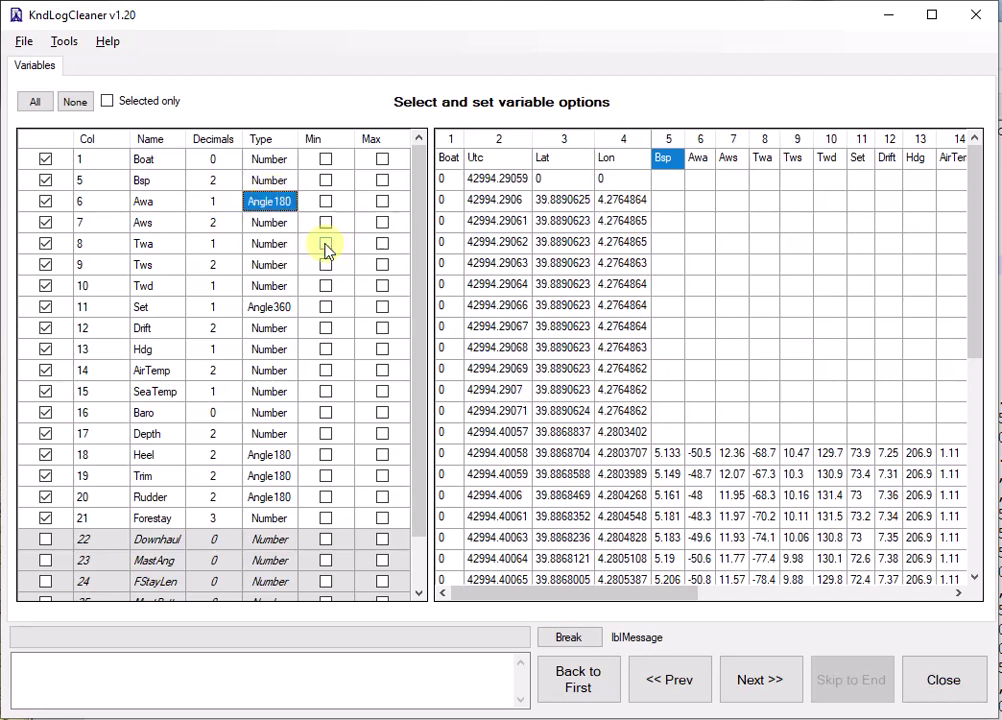
click(213, 221)
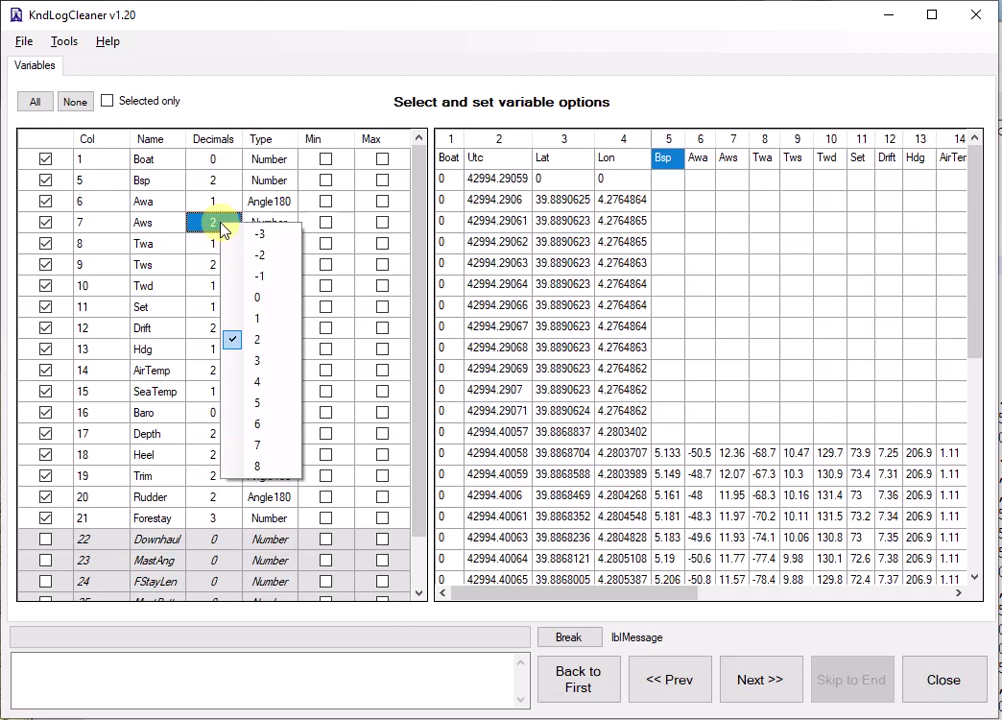
click(268, 320)
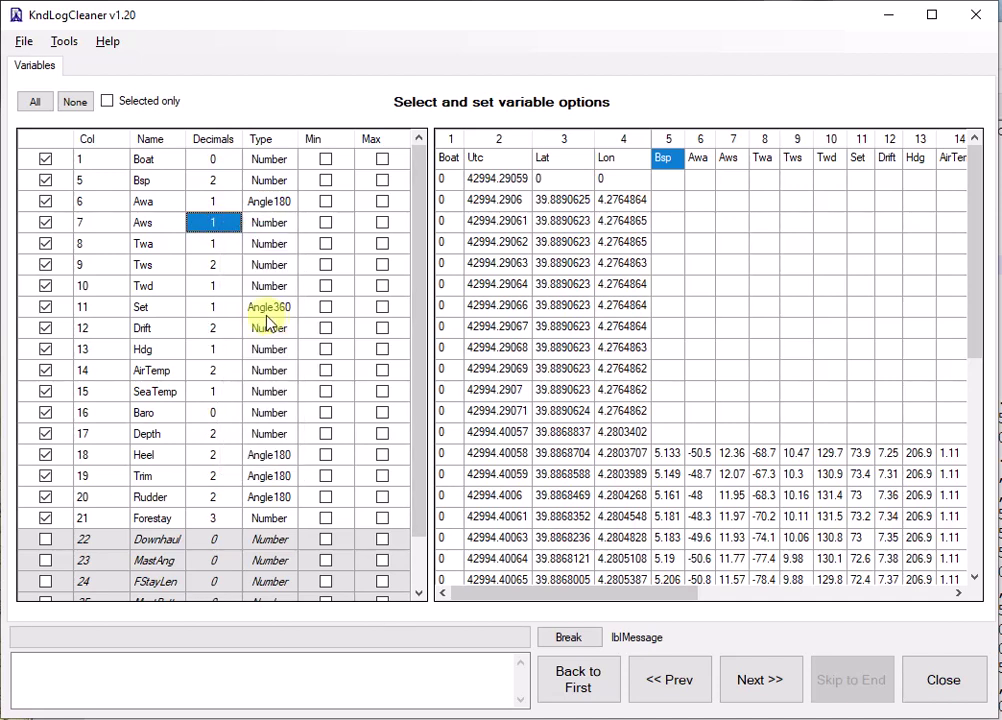
click(272, 243)
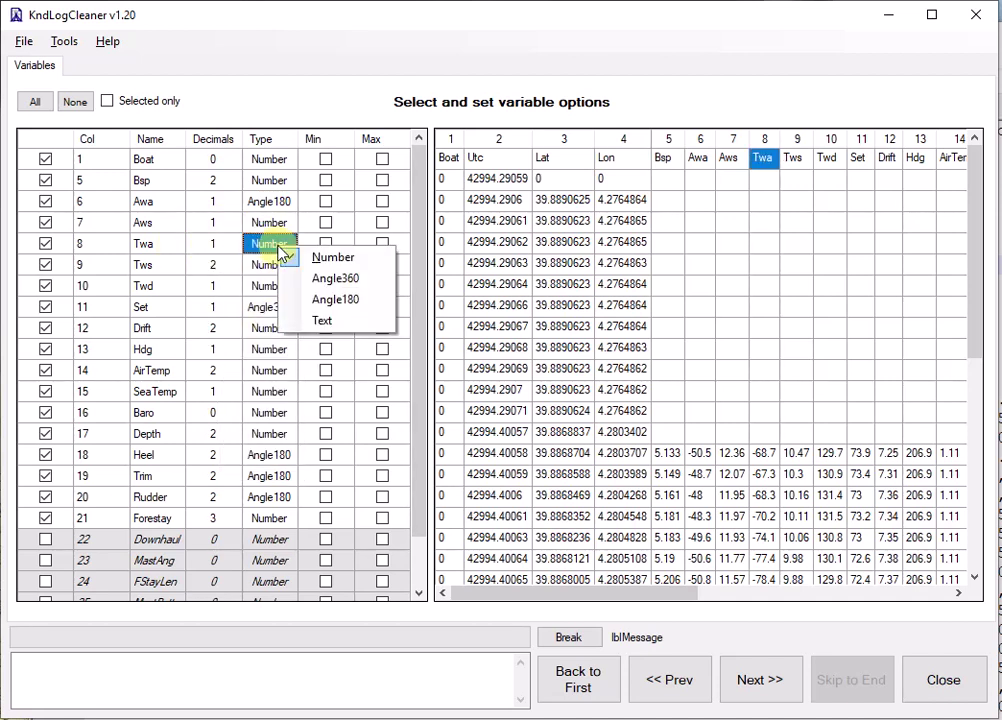
click(334, 300)
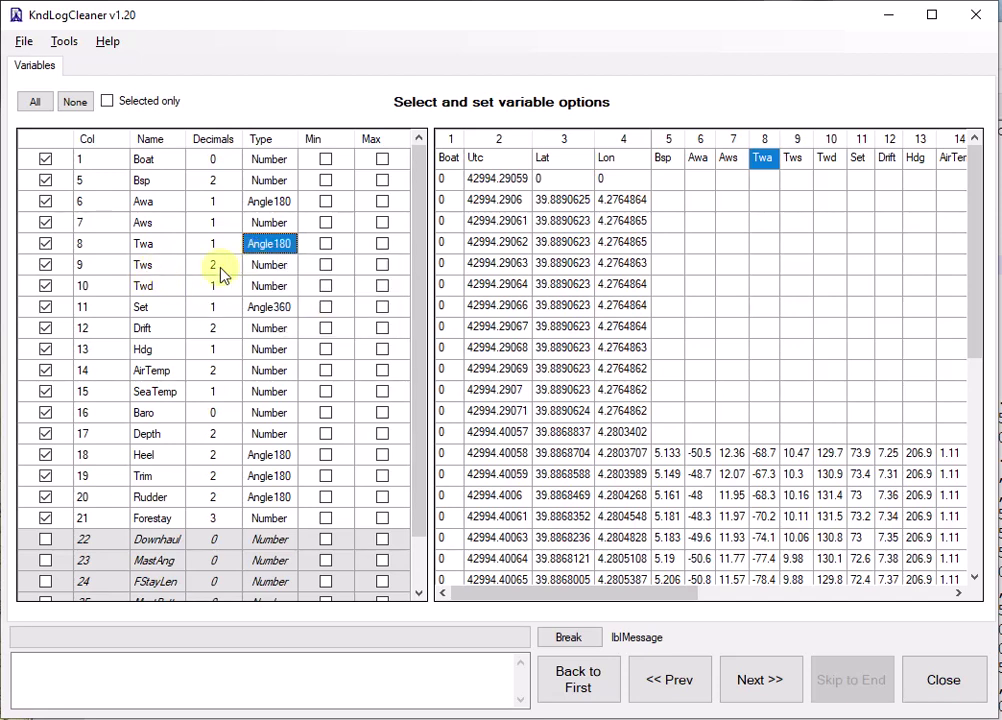
click(220, 270)
click(266, 372)
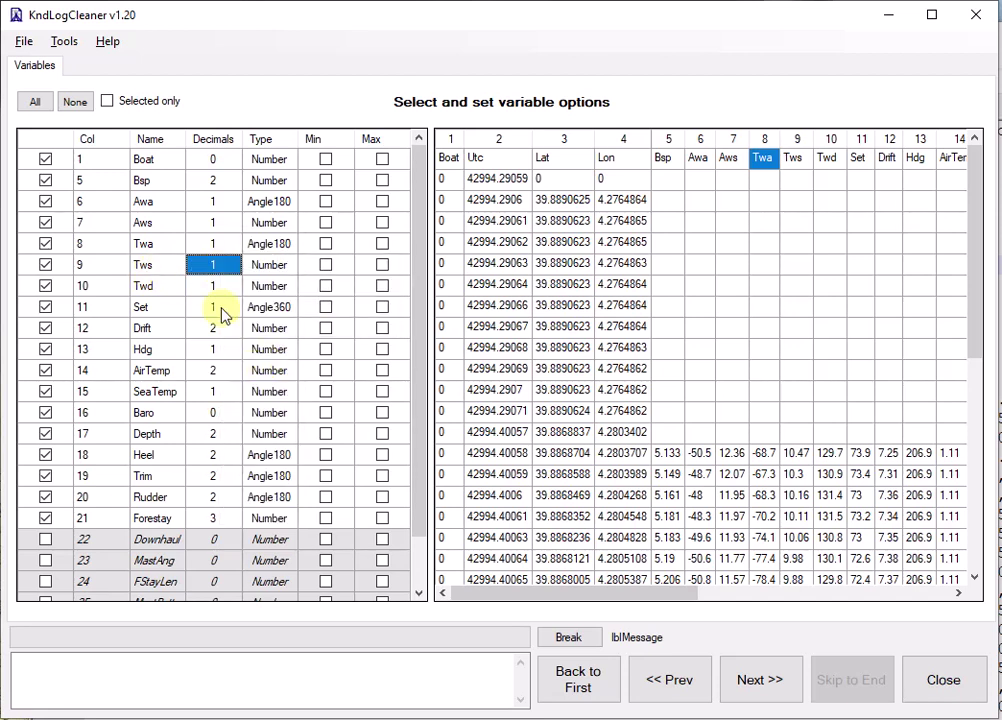
Step: Set the type of the Twd and Hdg variables to Angle360
click(265, 287)
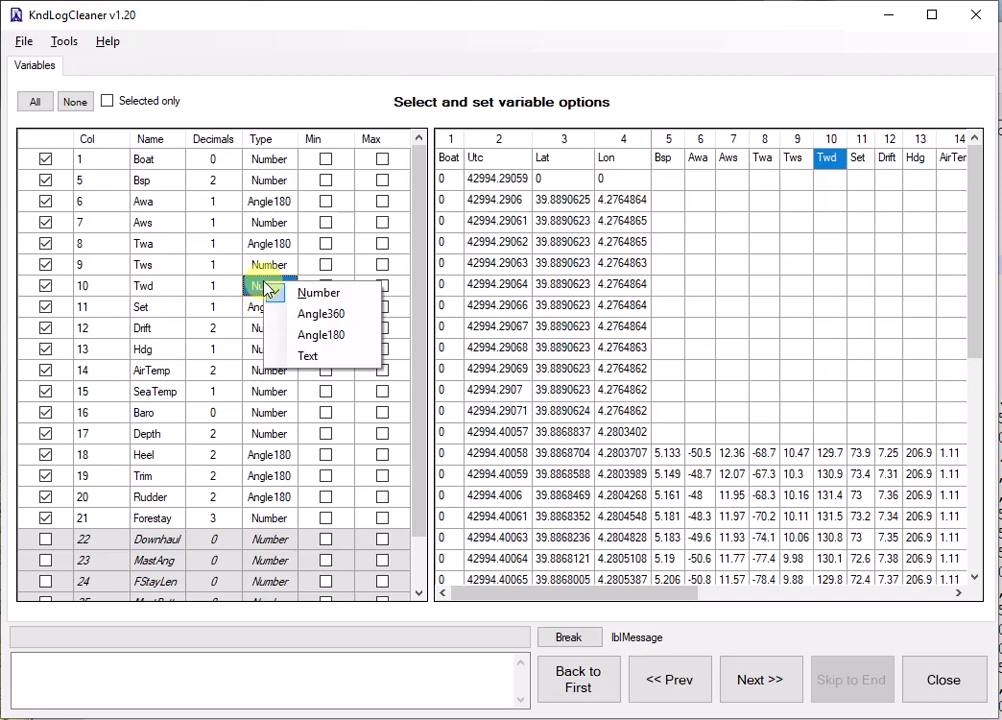
click(326, 320)
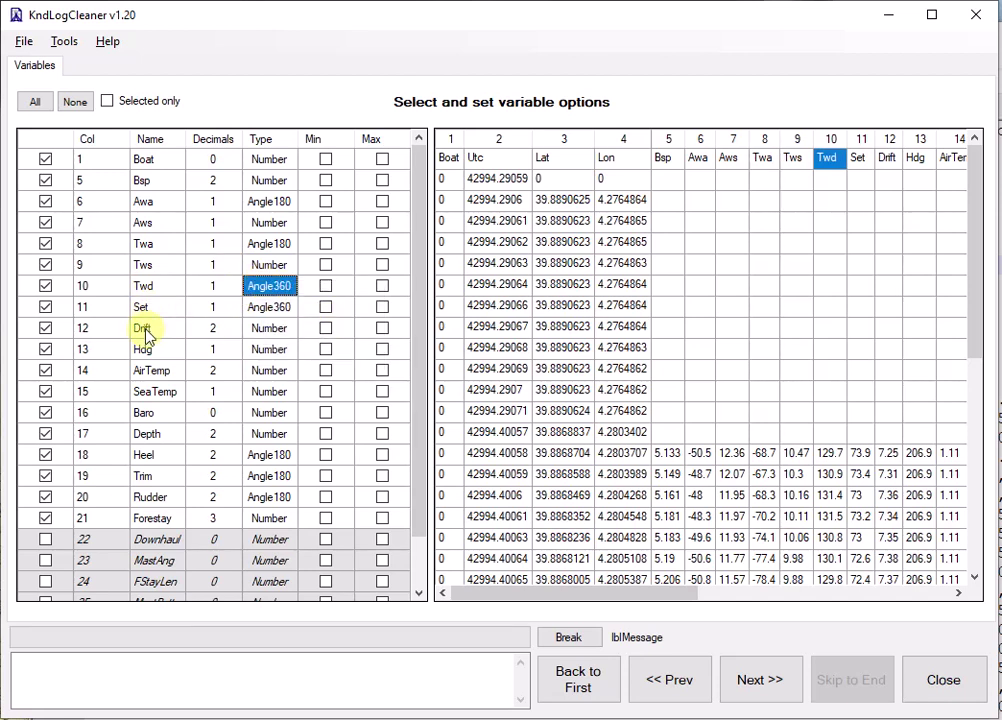
click(256, 347)
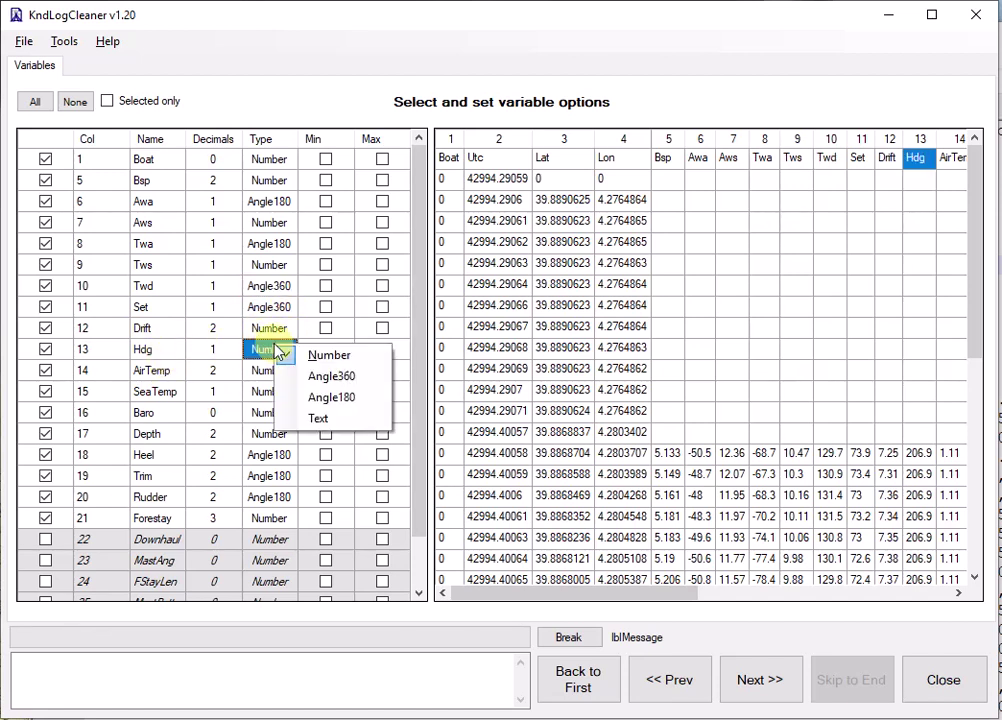
click(285, 378)
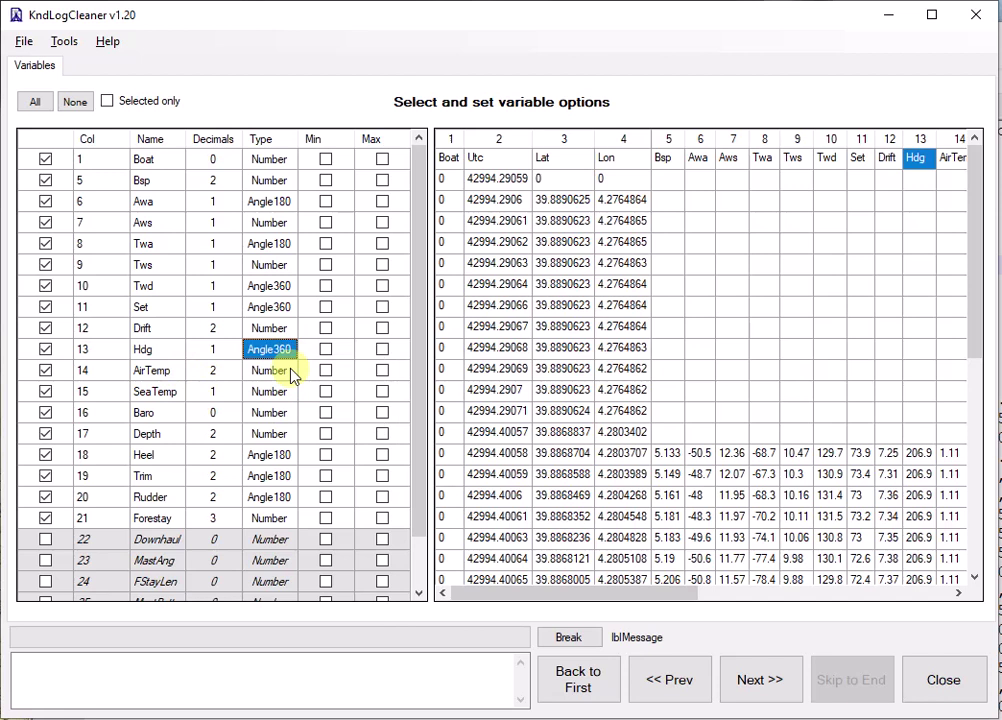
Step: Set AirTemp and Heel to 1 decimal and change Heel's type to Number
click(216, 374)
click(262, 468)
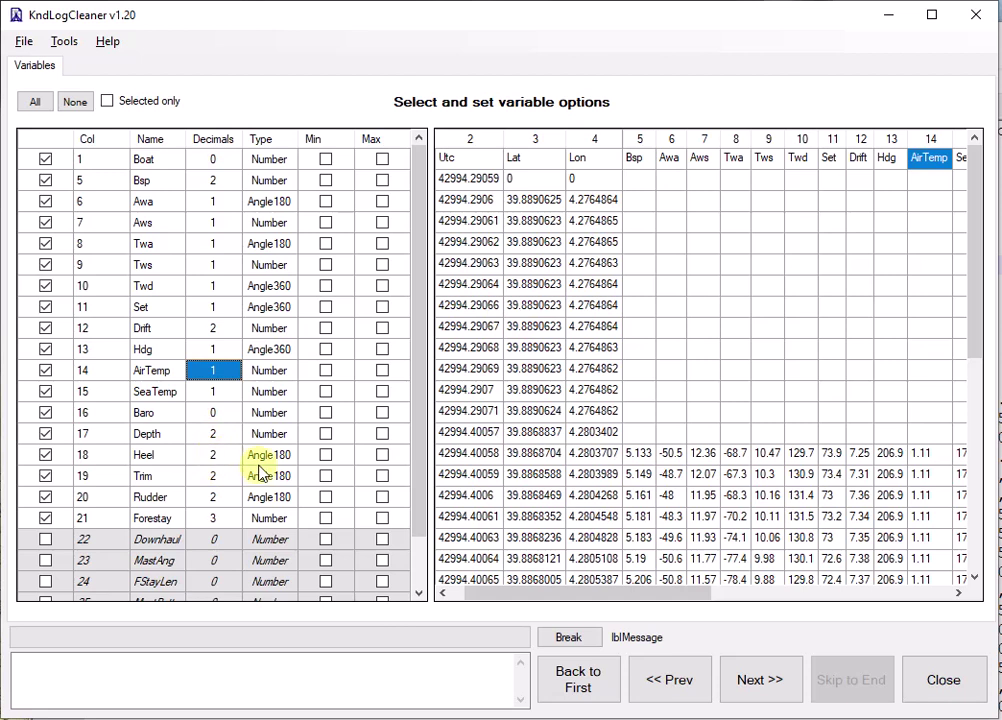
click(213, 455)
click(257, 551)
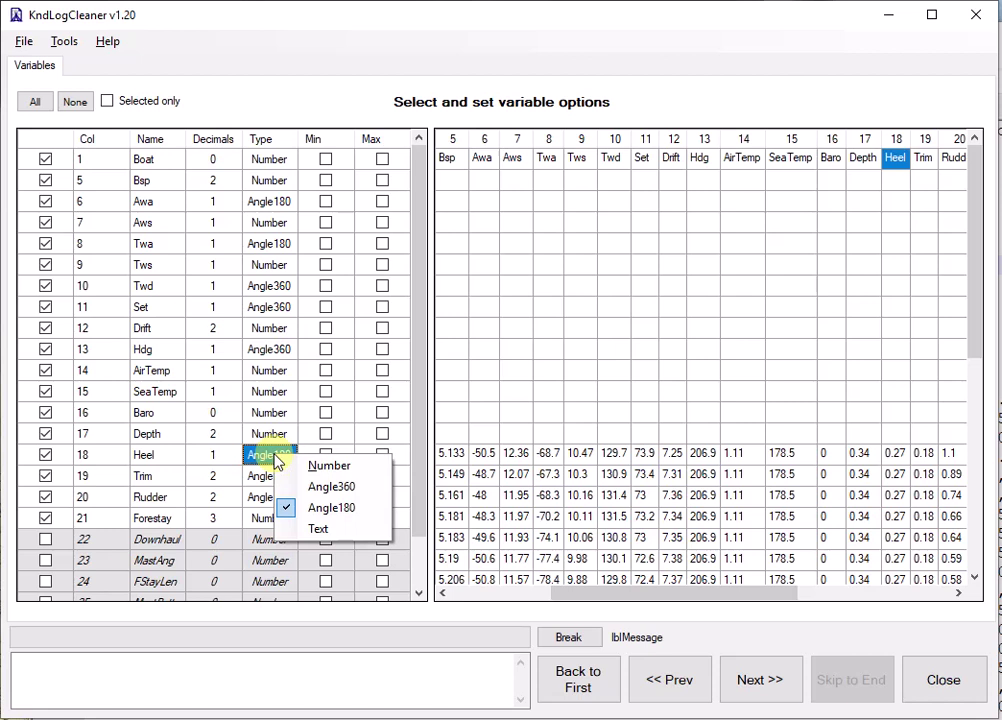
click(293, 465)
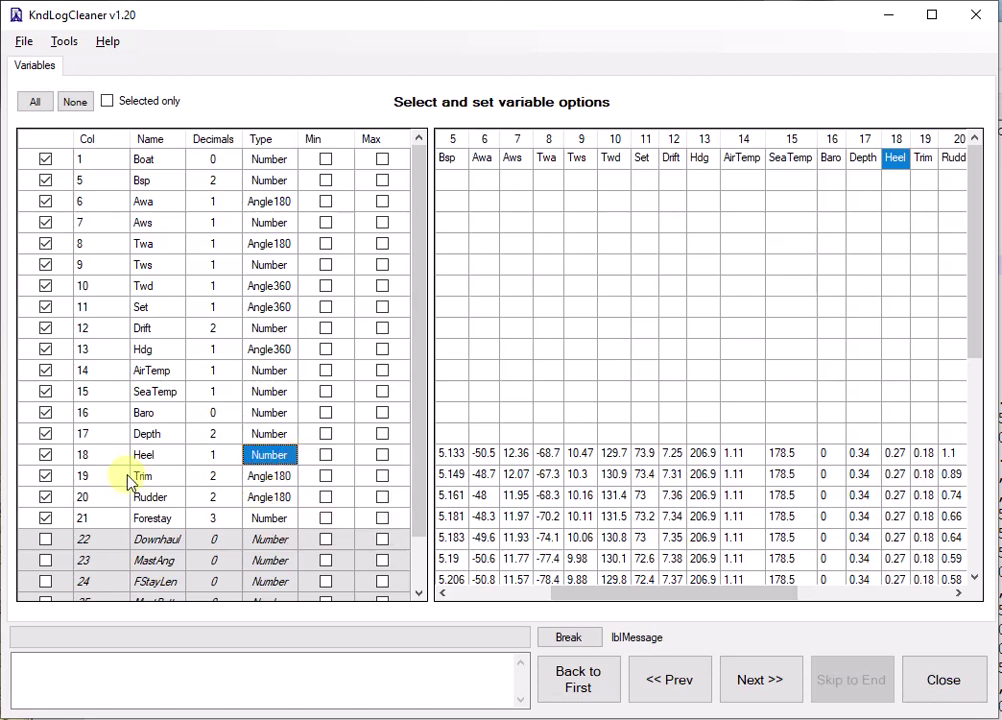
Step: Set the Trim variable to 1 decimal and its type to Number
click(212, 477)
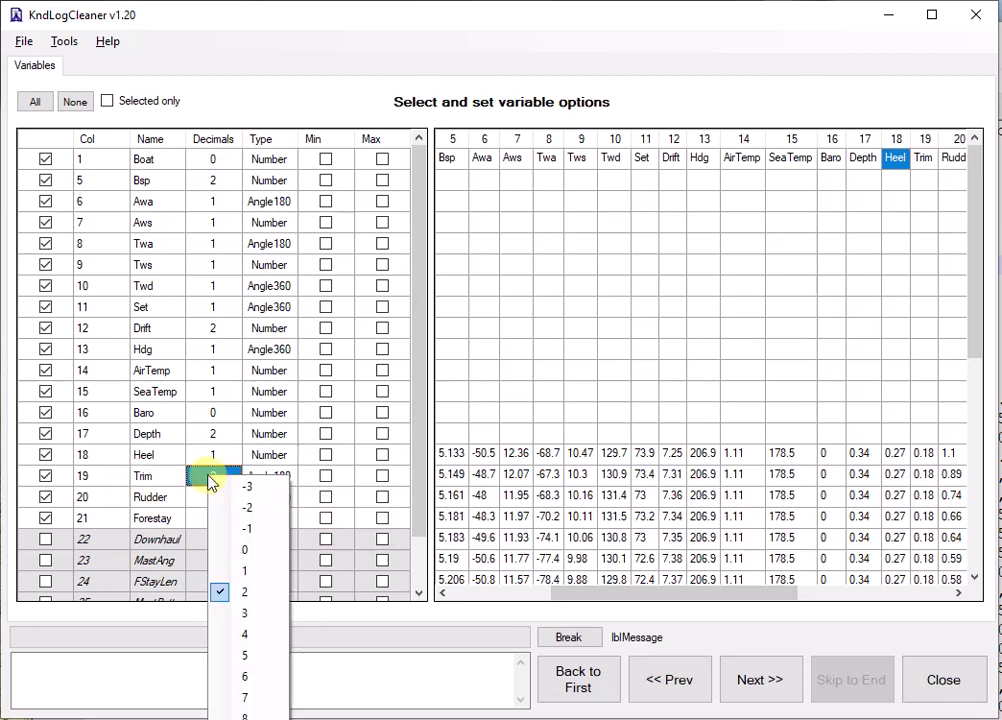
click(248, 573)
click(279, 479)
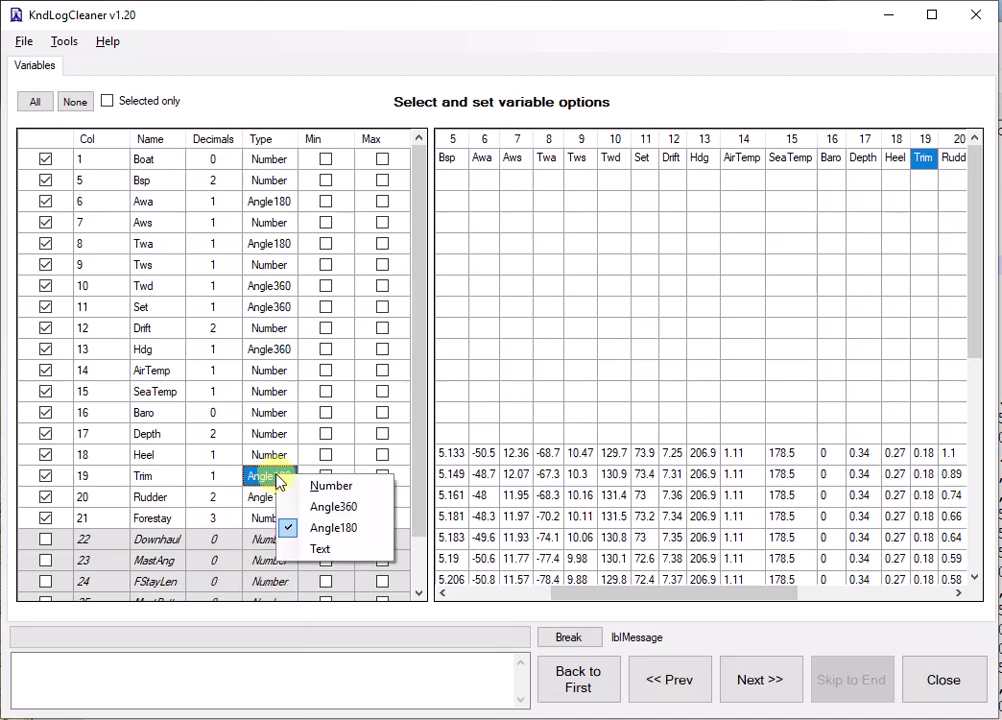
click(316, 485)
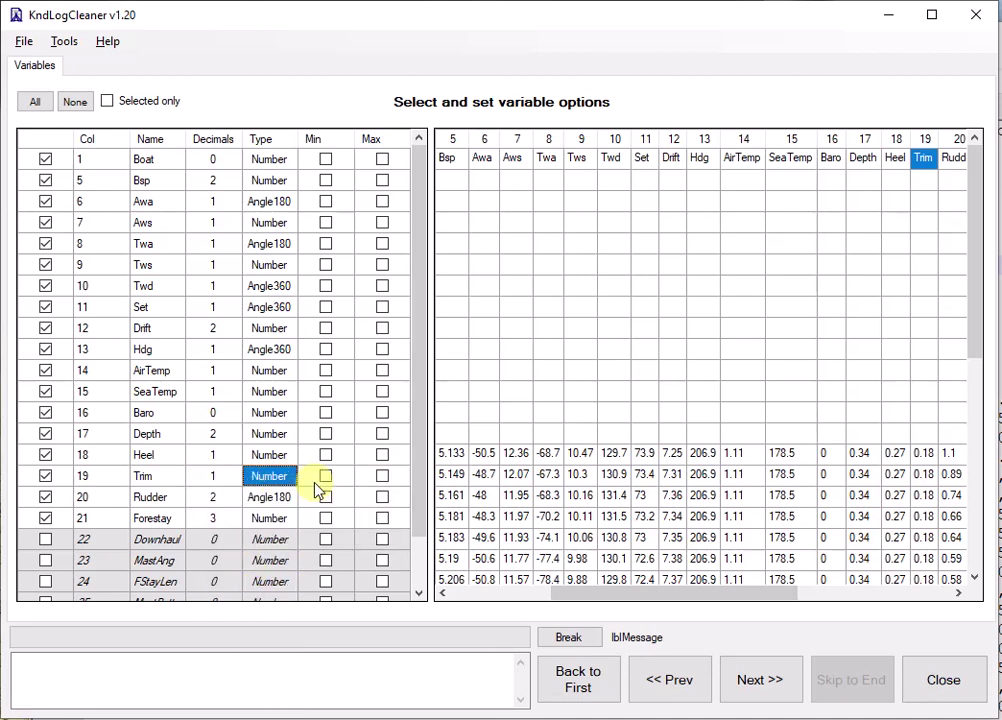
Step: Set Rudder to 1 decimal with type Number, and set Forestay to 2 decimals
click(210, 497)
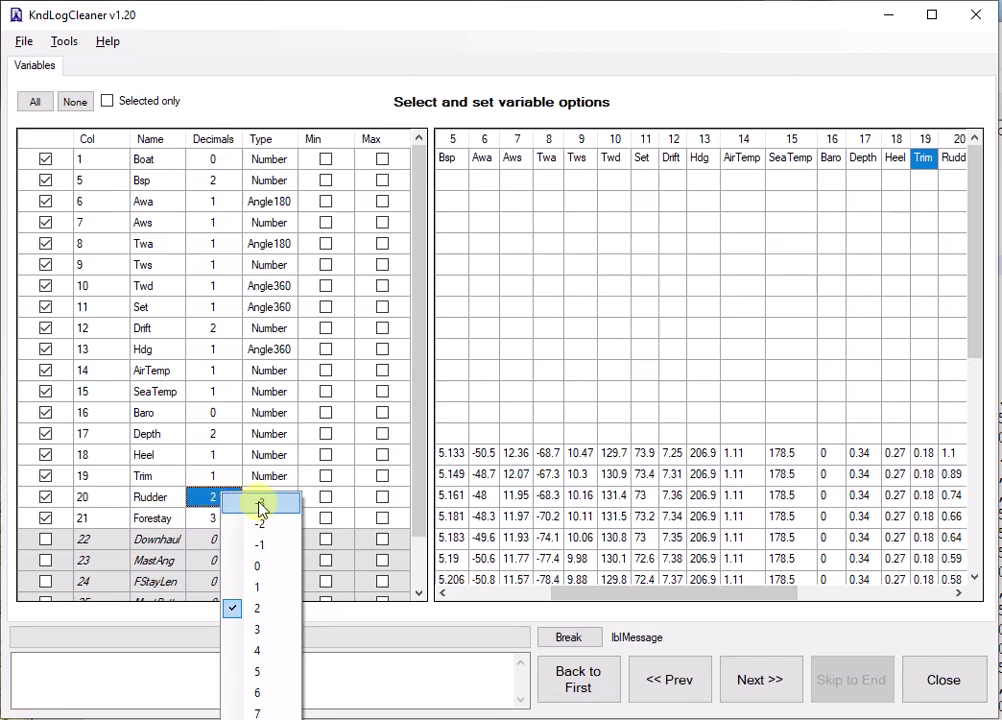
click(262, 589)
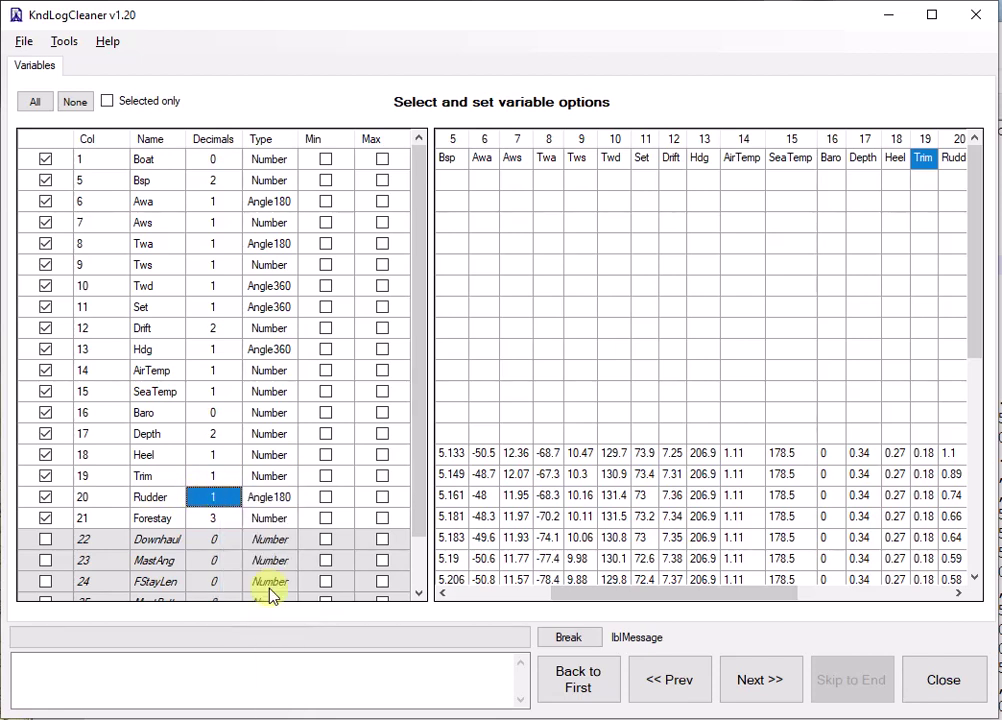
click(276, 505)
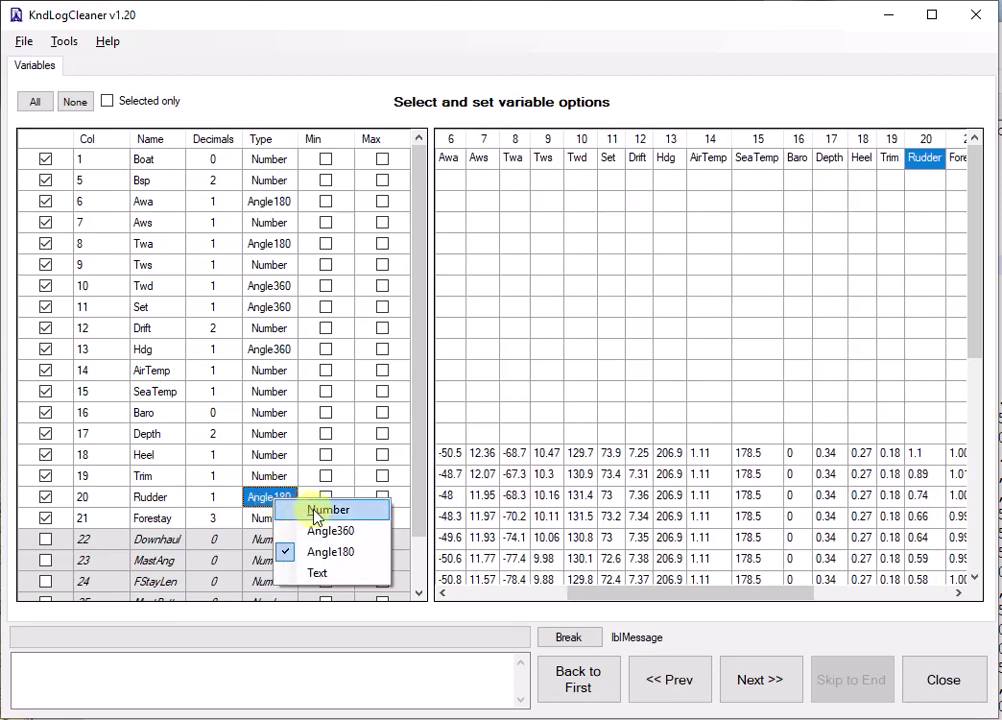
click(314, 515)
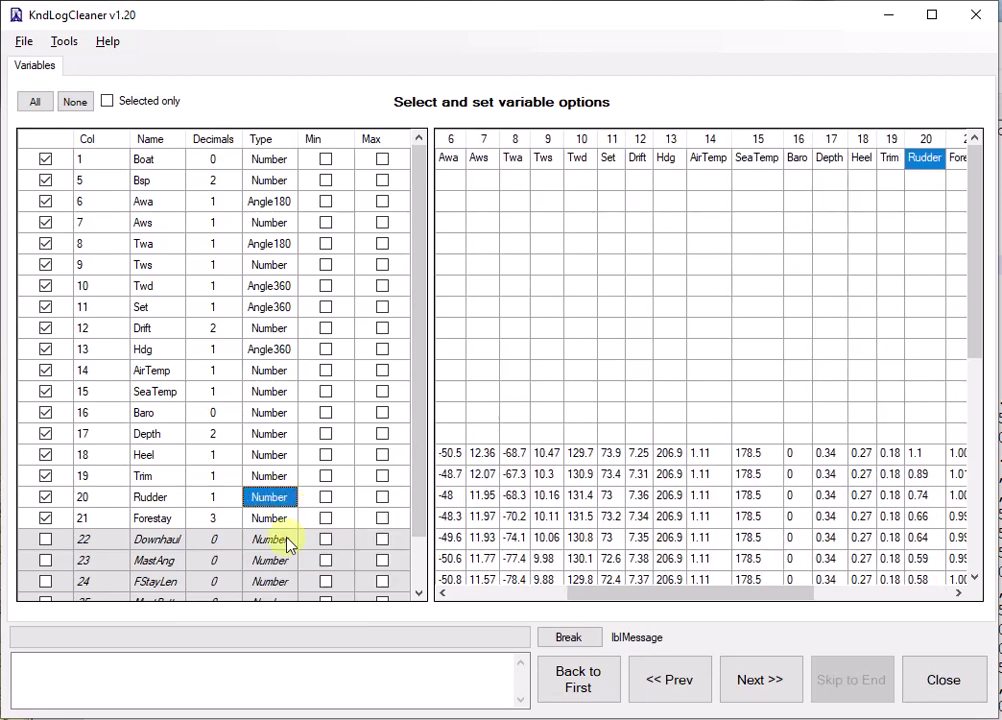
click(205, 521)
click(245, 638)
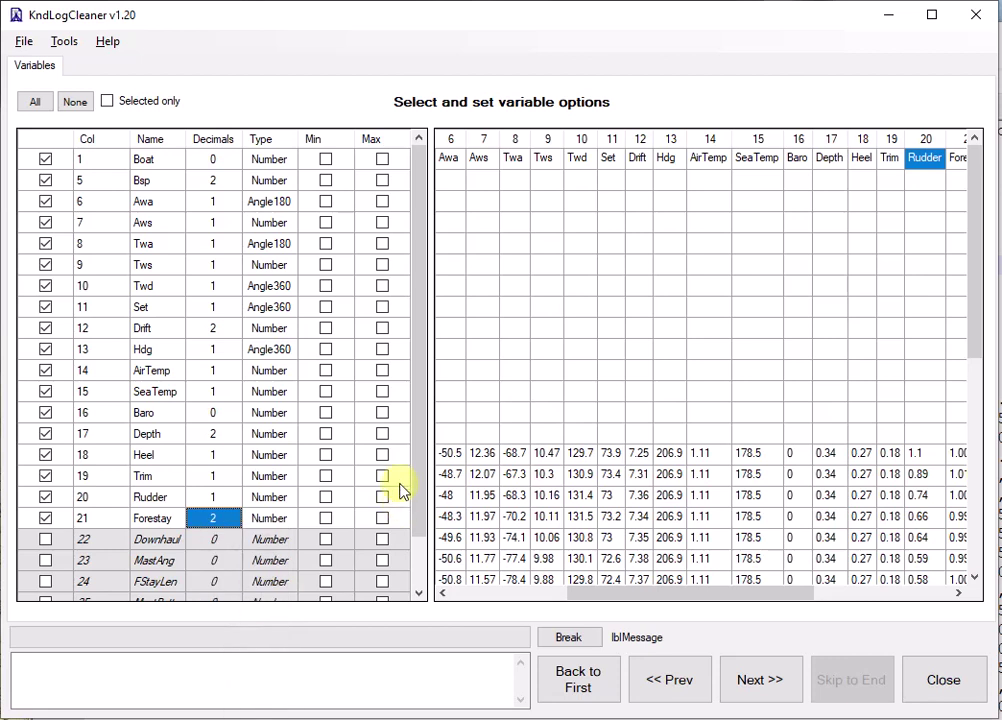
Step: Set the type of Cog to Angle360 and the decimals of Sog to 2
scroll(416, 503, down, 1)
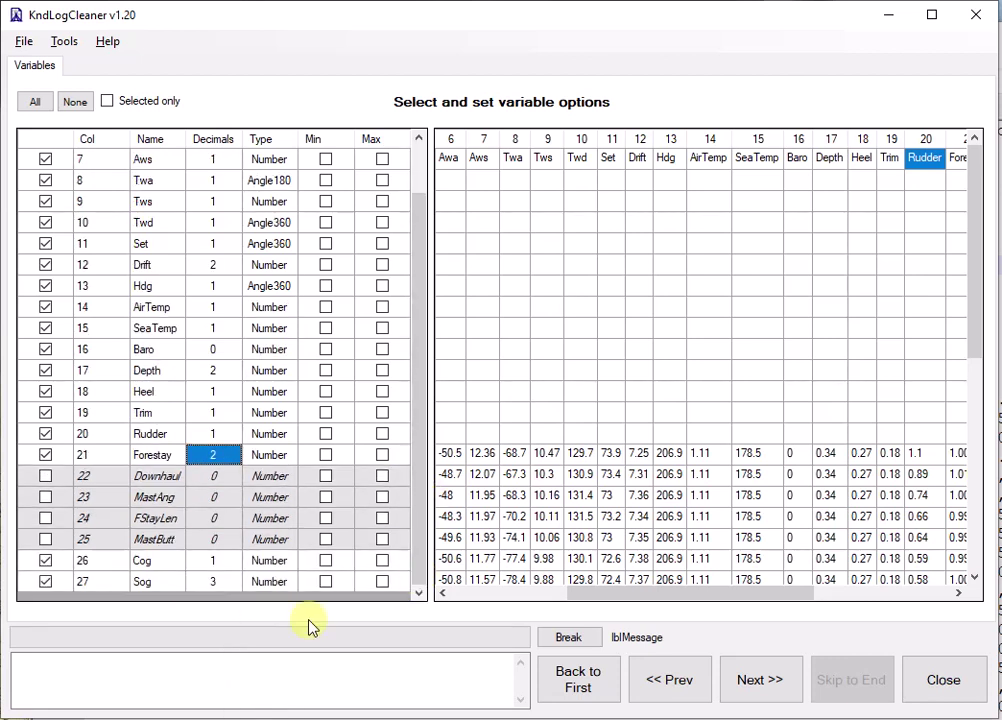
click(277, 561)
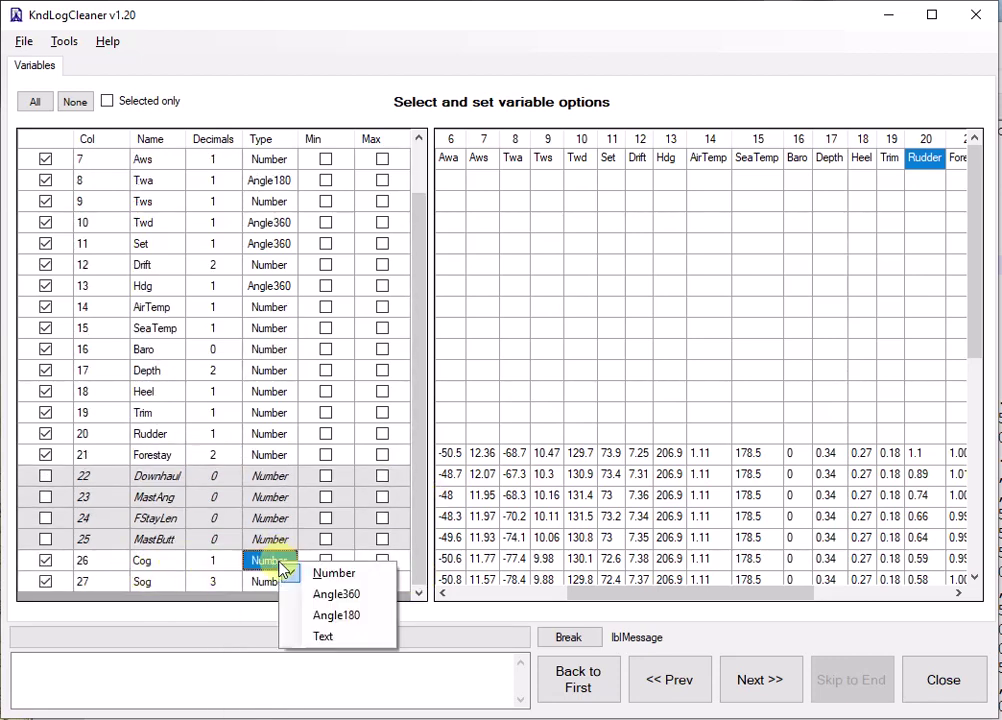
click(348, 597)
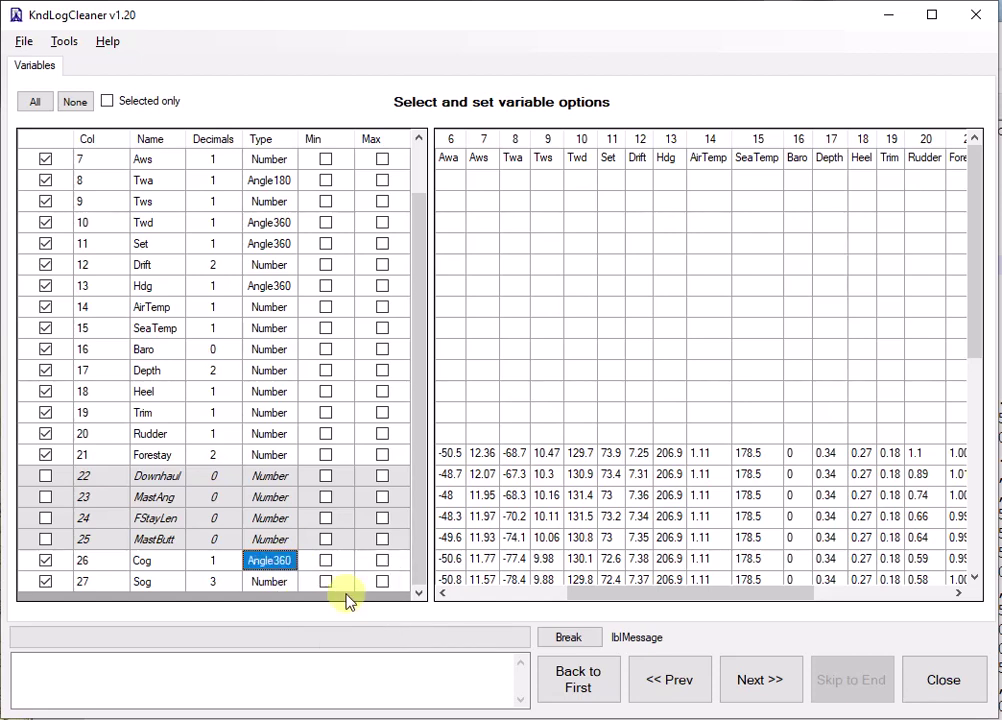
click(210, 582)
click(297, 703)
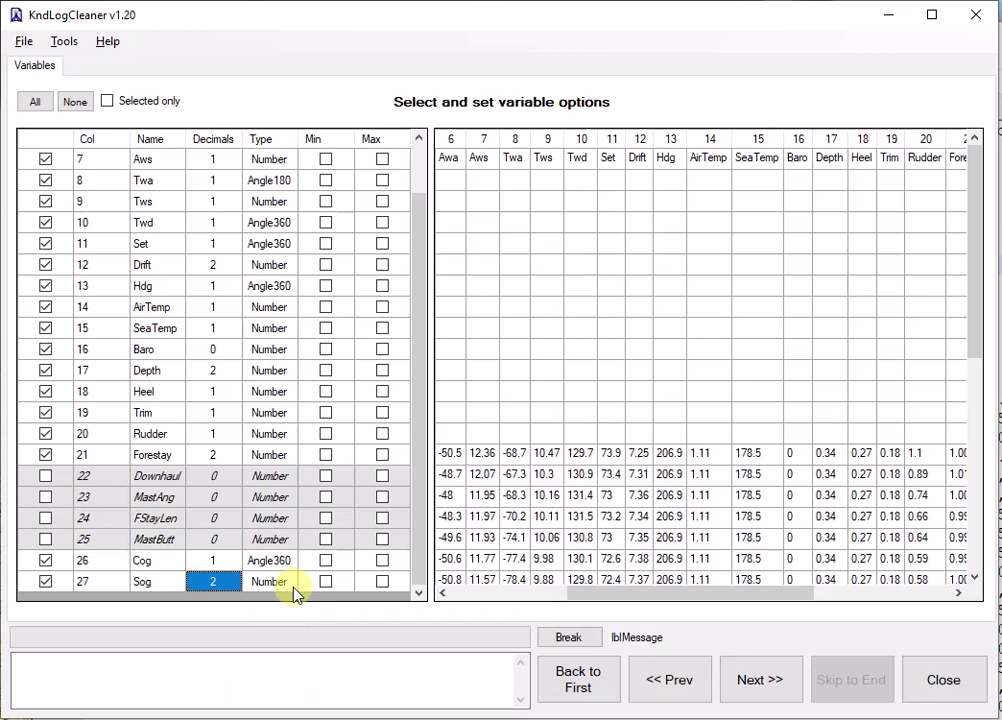
Step: Enable the Max option for the Forestay variable and continue to the output options
drag(418, 521, 422, 393)
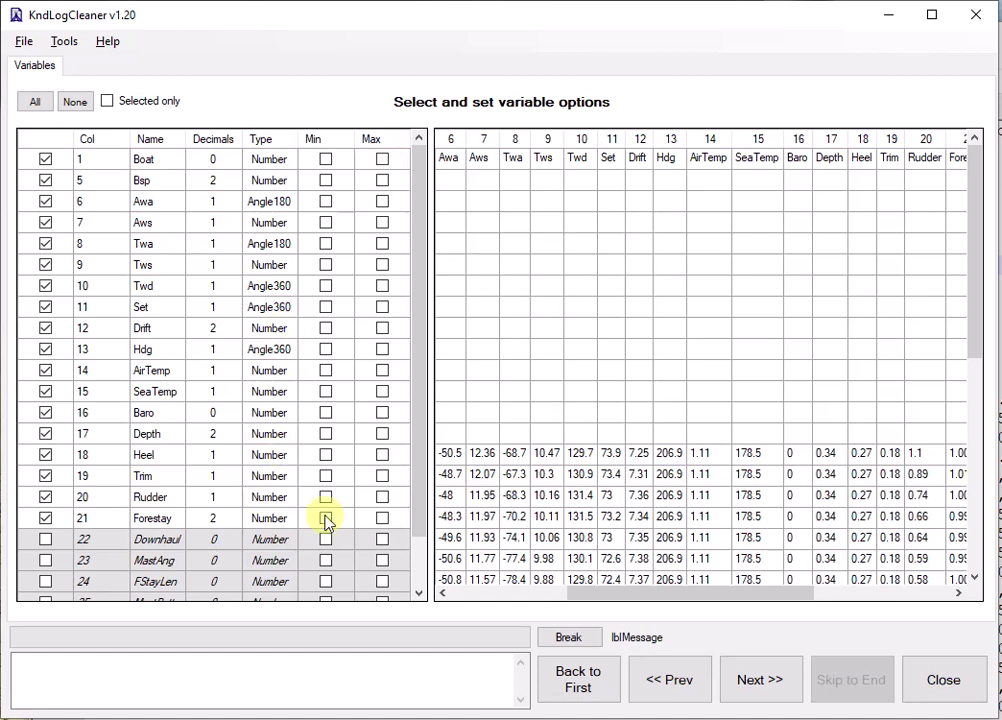
click(382, 518)
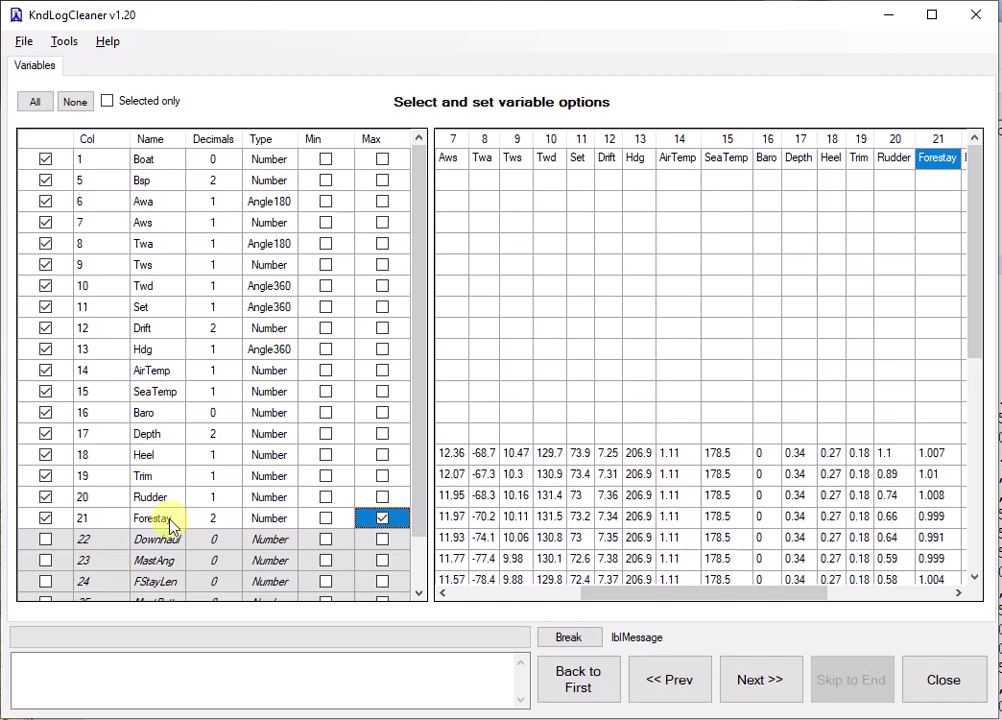
click(407, 529)
click(767, 682)
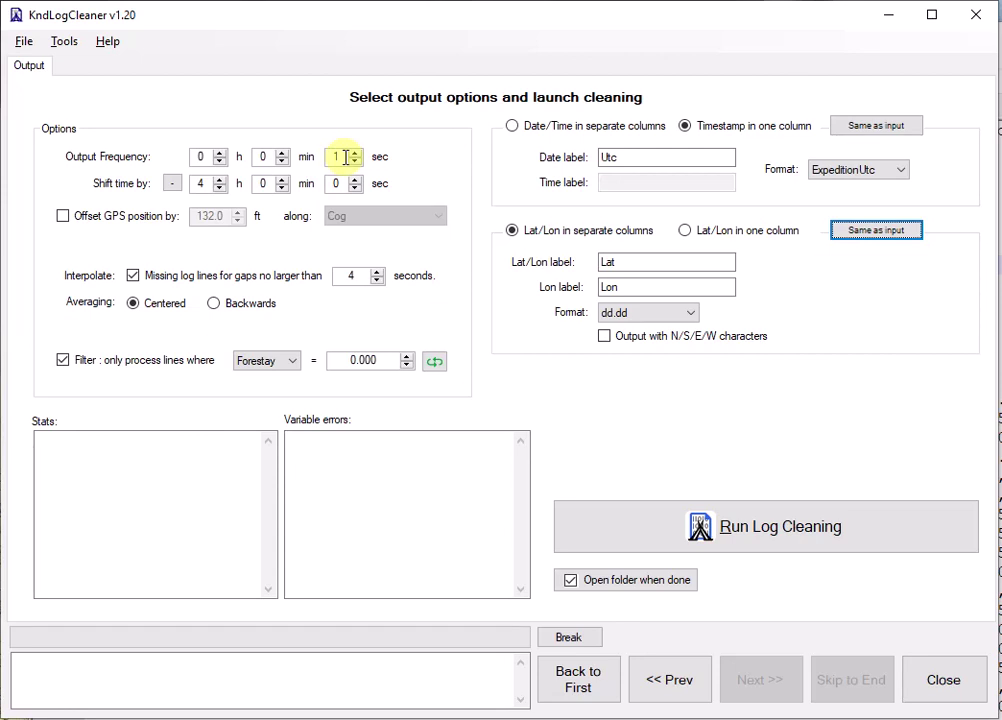
Step: Set the time shift to 0 hours, and switch interpolation of missing log lines off and on again
click(220, 188)
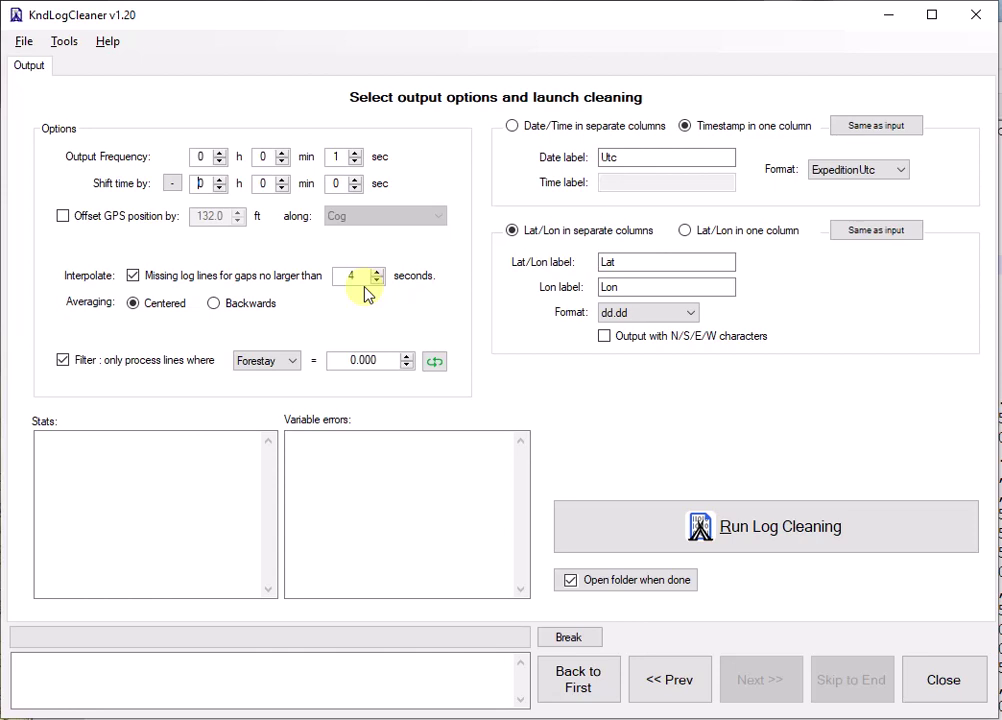
click(133, 276)
click(133, 276)
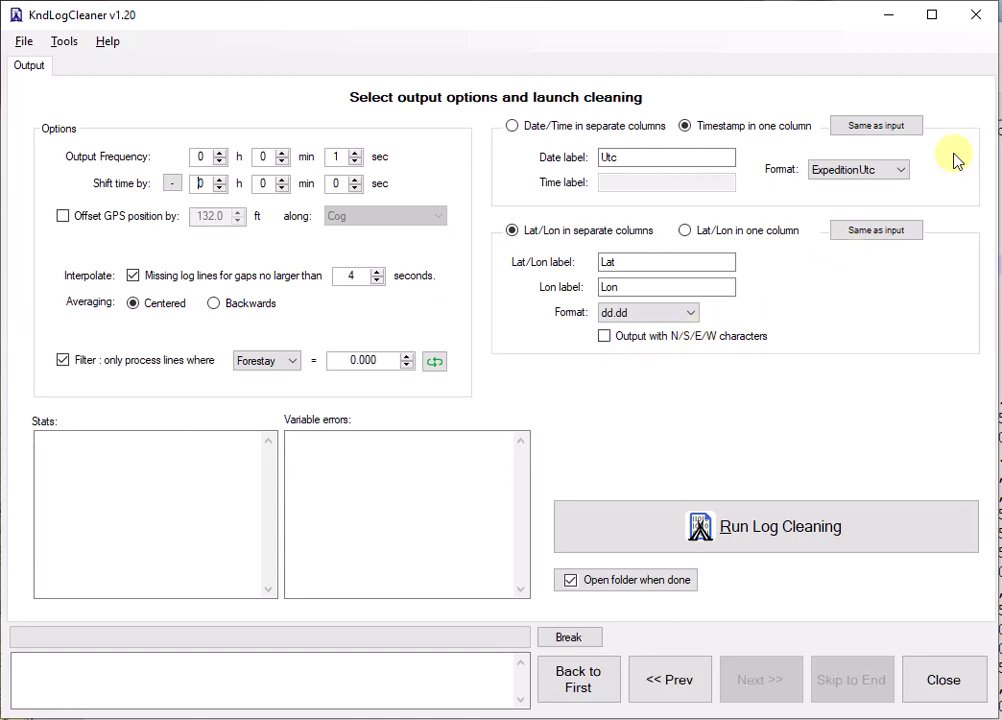
Step: Check the ExpeditionLog.csv data in Notepad++ and set the line filter variable to Boat in KndLogCleaner
click(1000, 161)
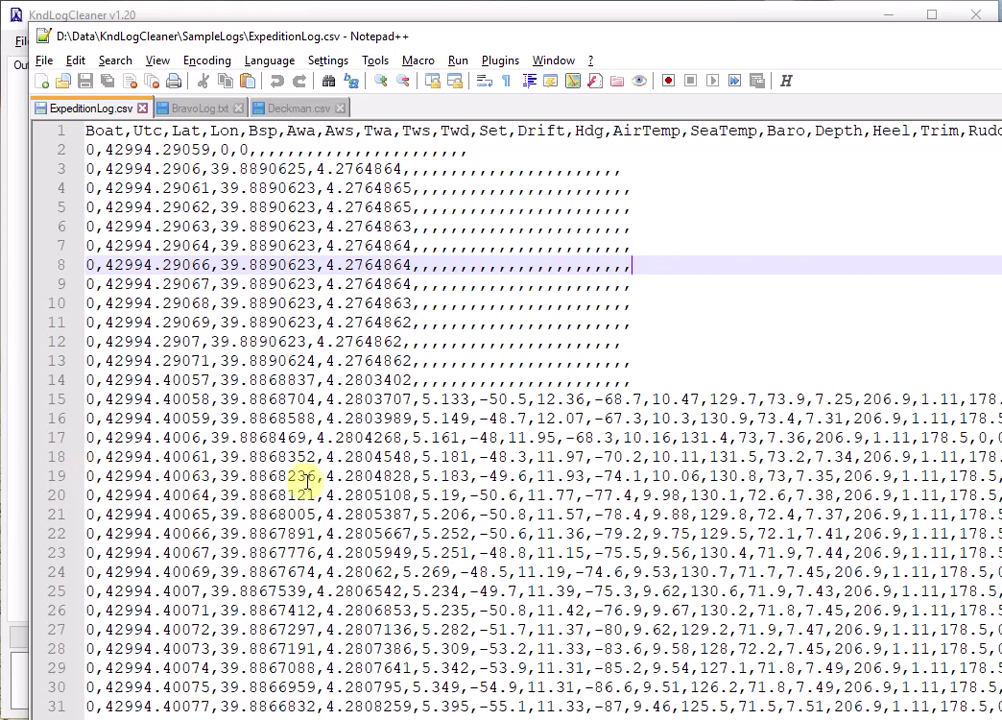
click(287, 18)
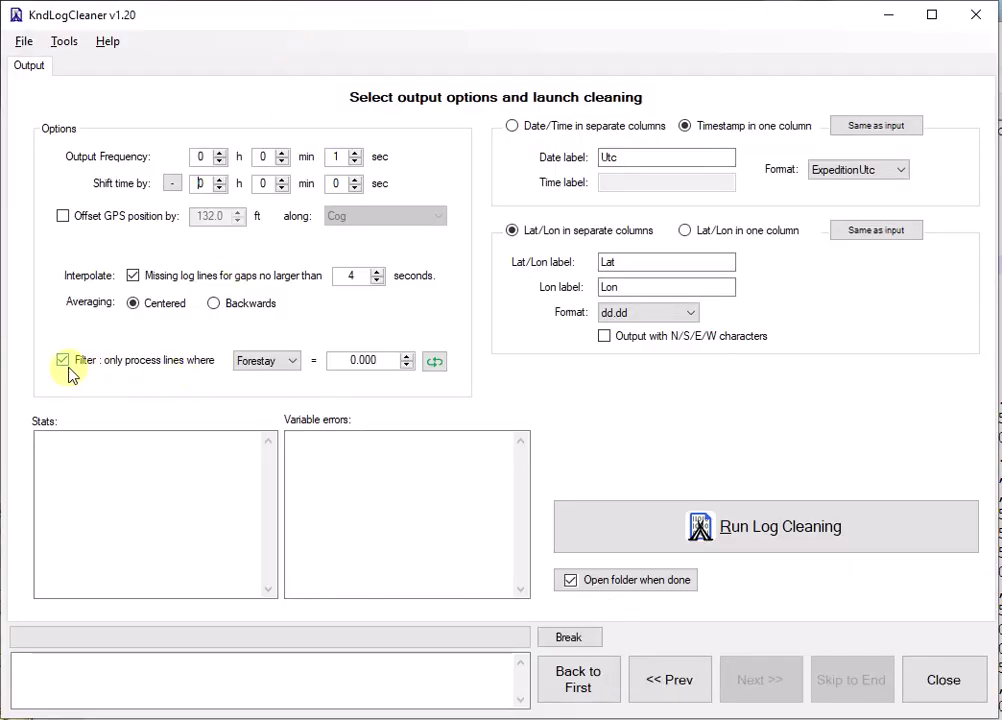
click(270, 370)
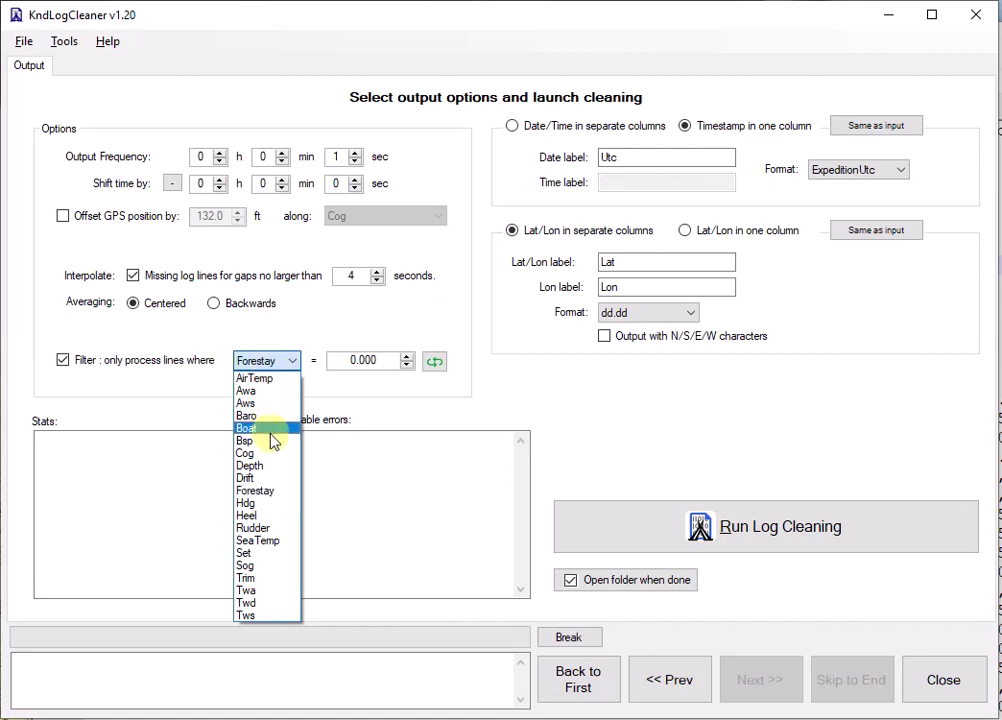
click(270, 431)
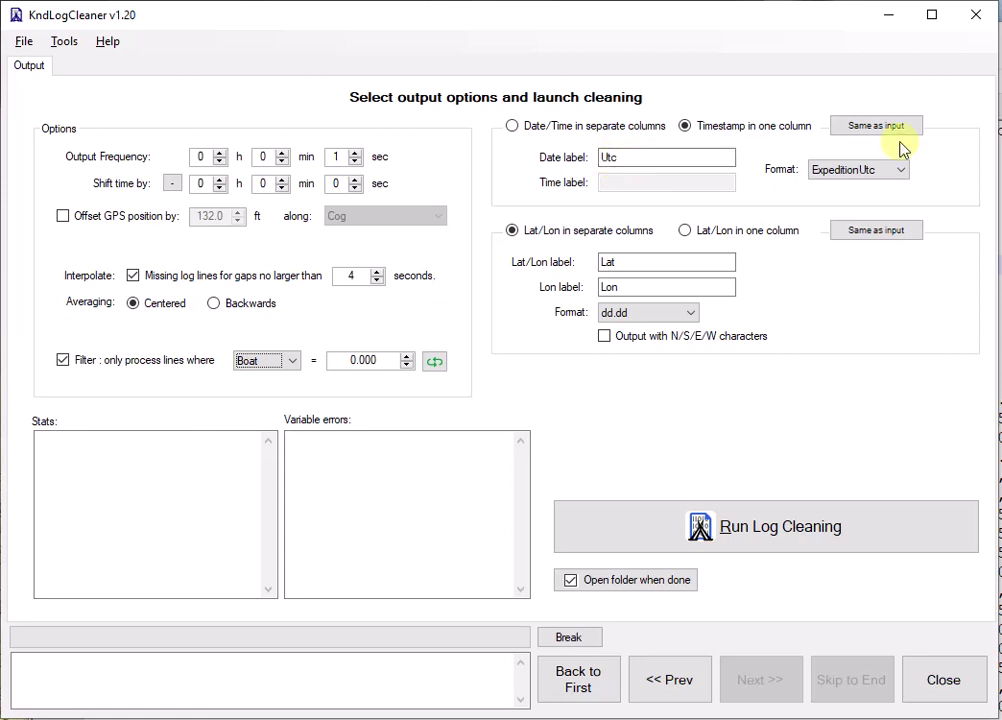
Step: Compare how ExpeditionLog.csv and Deckman.csv store date and time in Notepad++, and return to KndLogCleaner
key(alt+Tab)
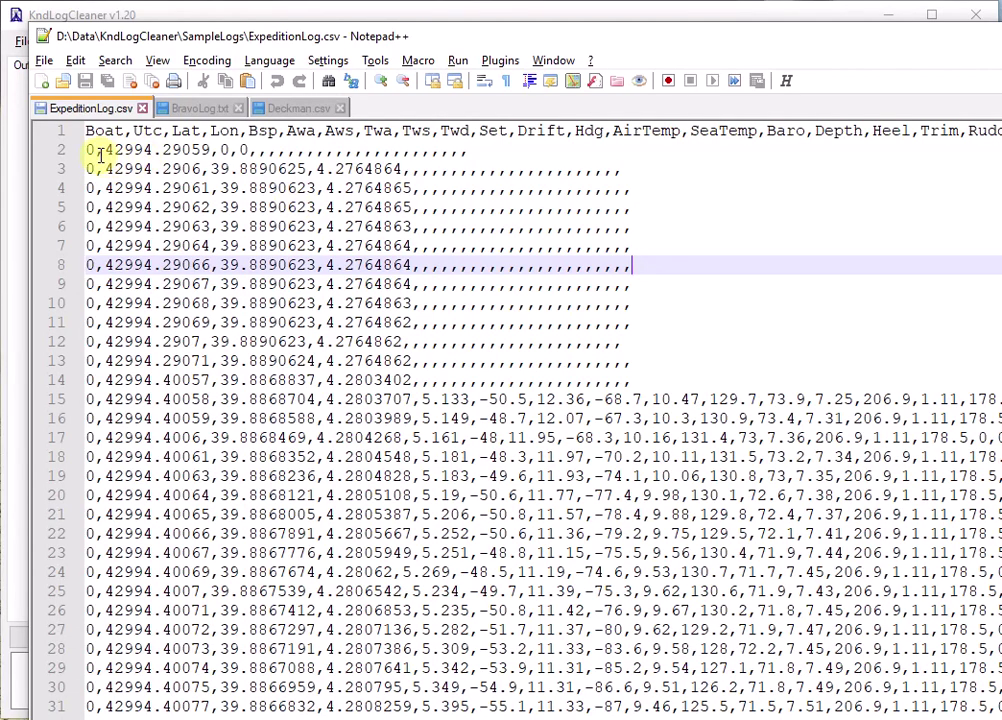
drag(105, 151, 220, 152)
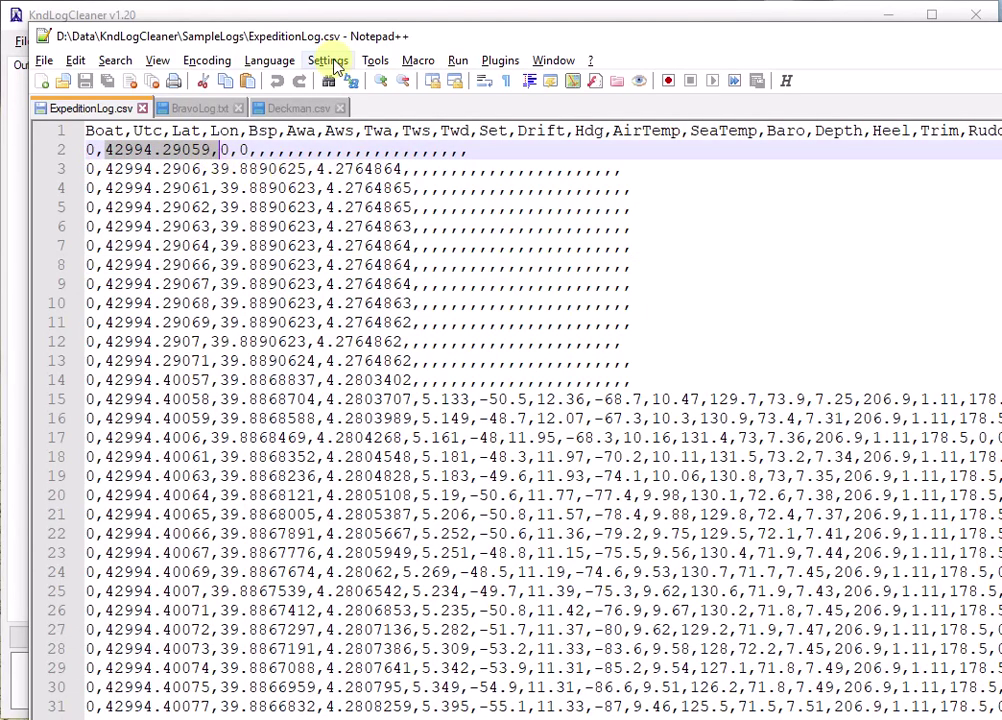
click(296, 106)
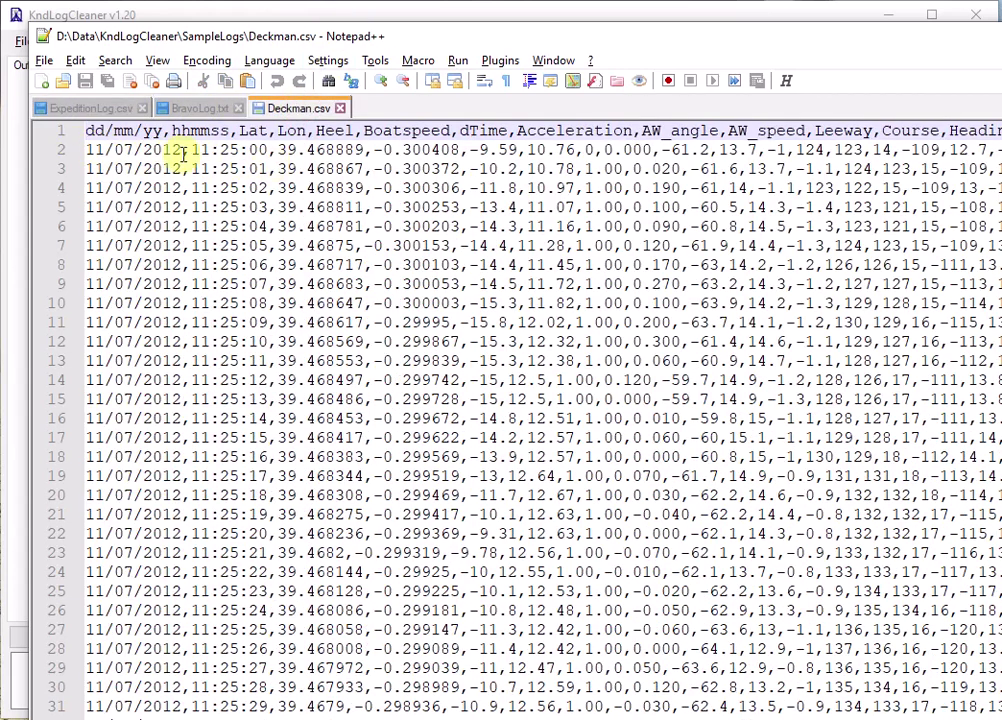
click(263, 17)
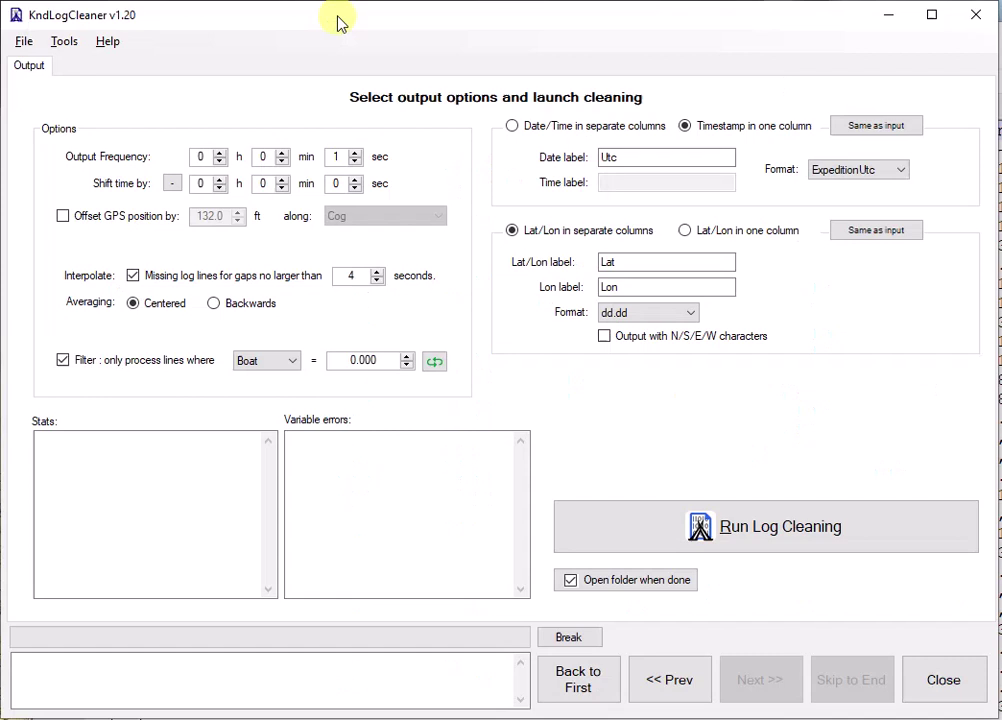
Step: Set the output to date and time in separate columns with the default format
click(532, 128)
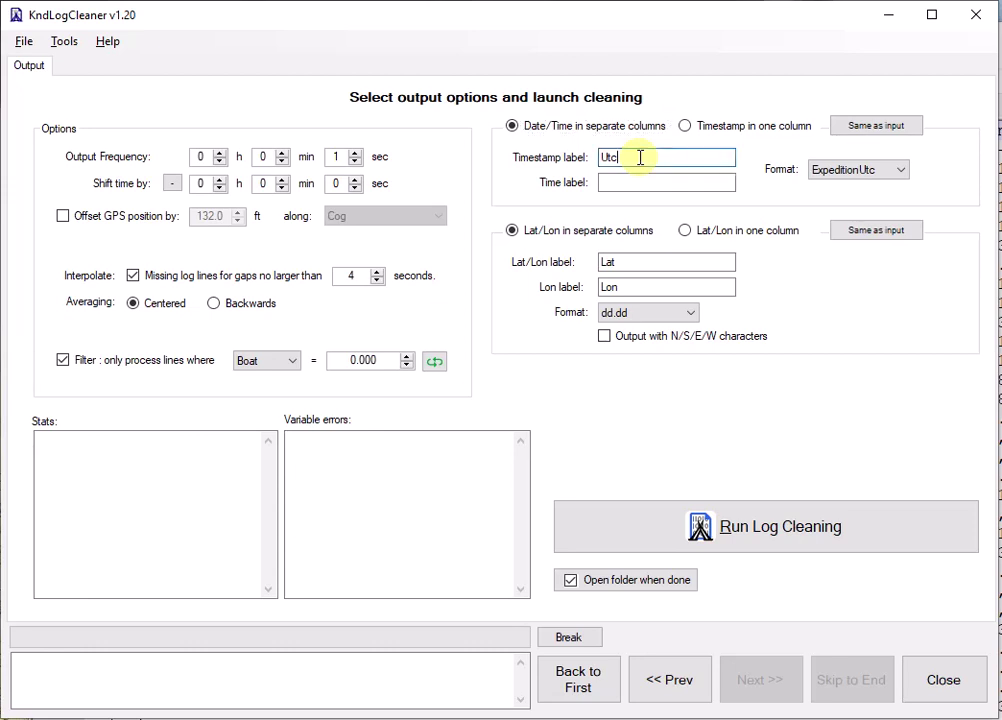
click(852, 171)
click(830, 187)
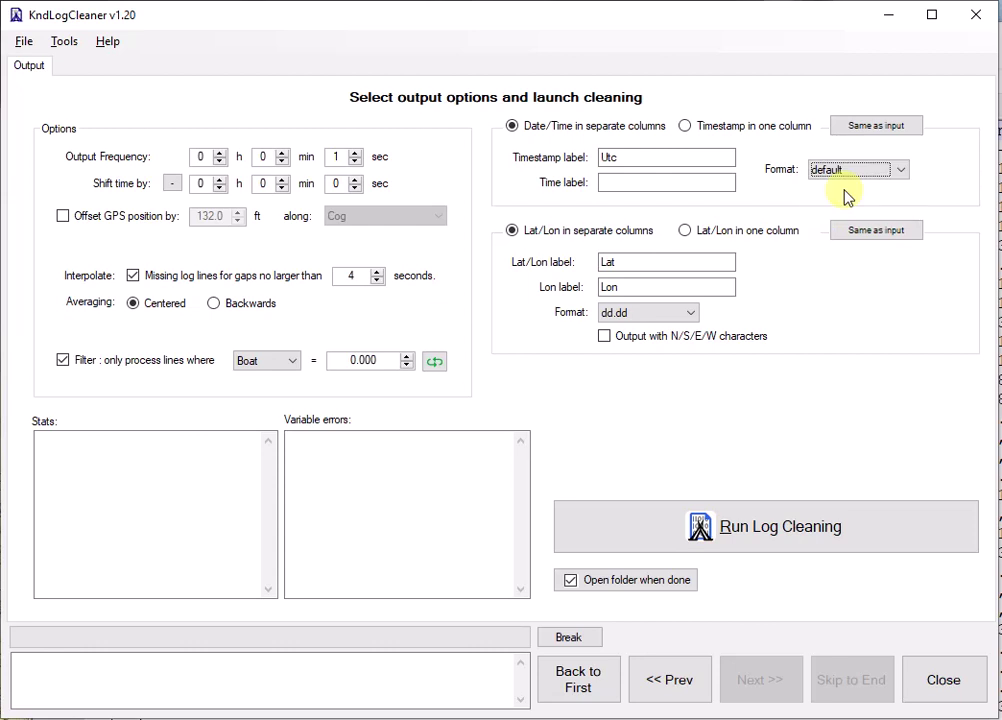
Step: Label the output date and time columns Date and Time, and make the Lat/Lon output the same as the input
double_click(633, 159)
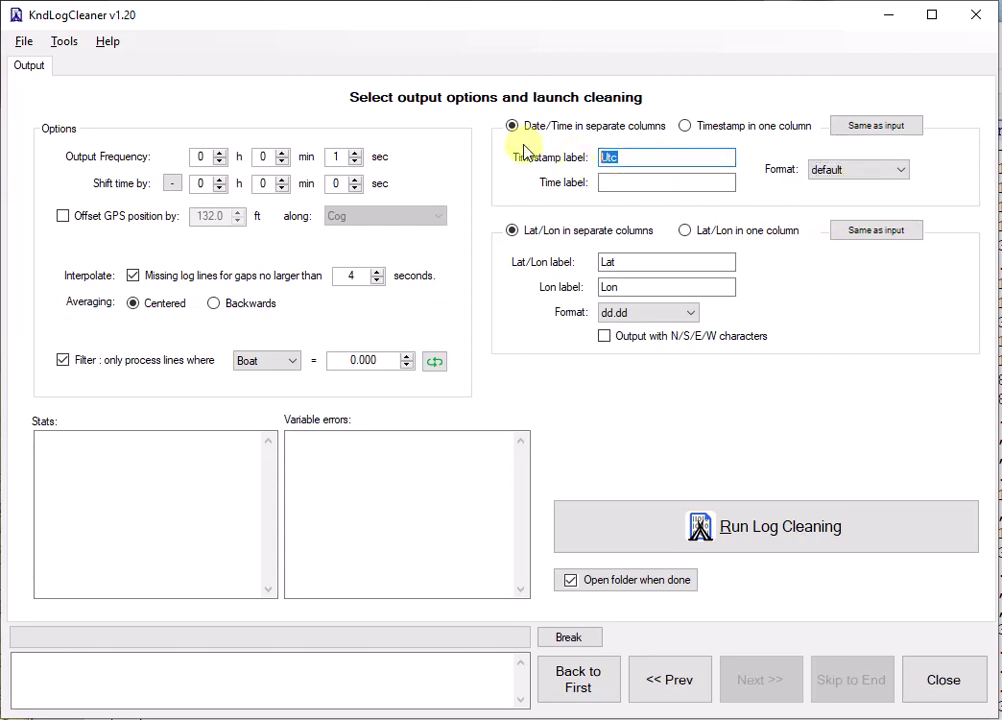
text(Date)
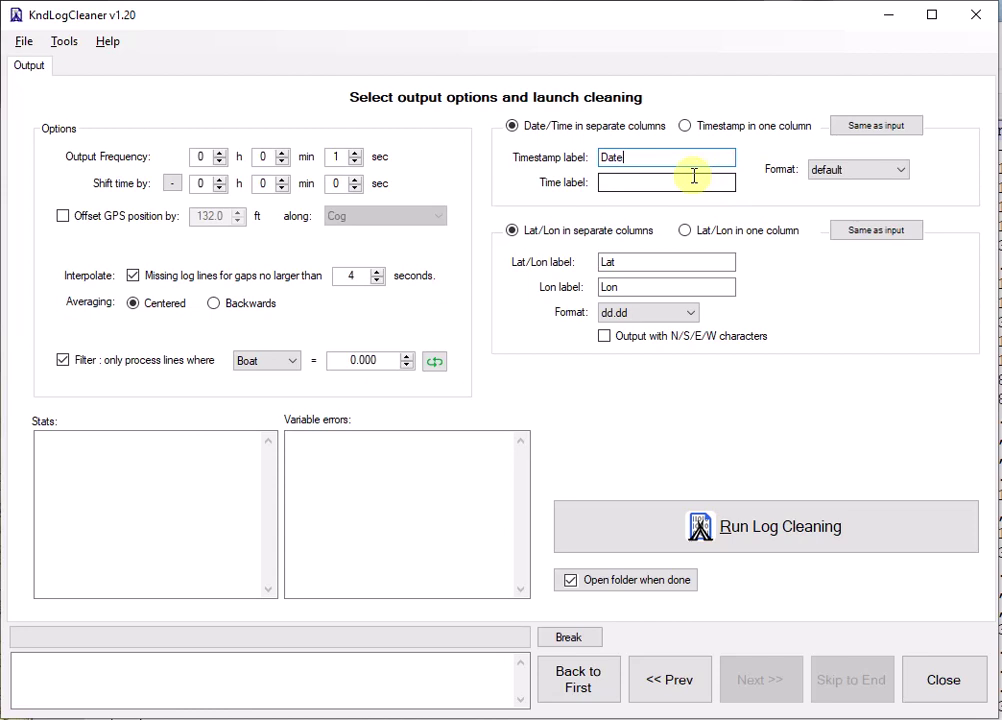
click(693, 180)
text(T)
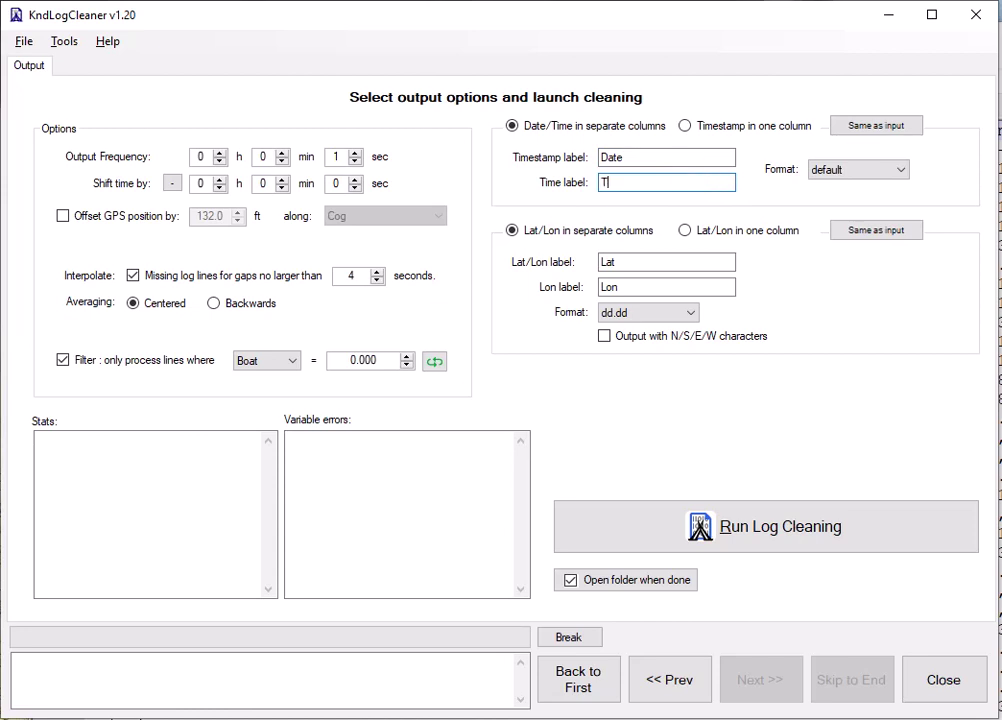
text(ime)
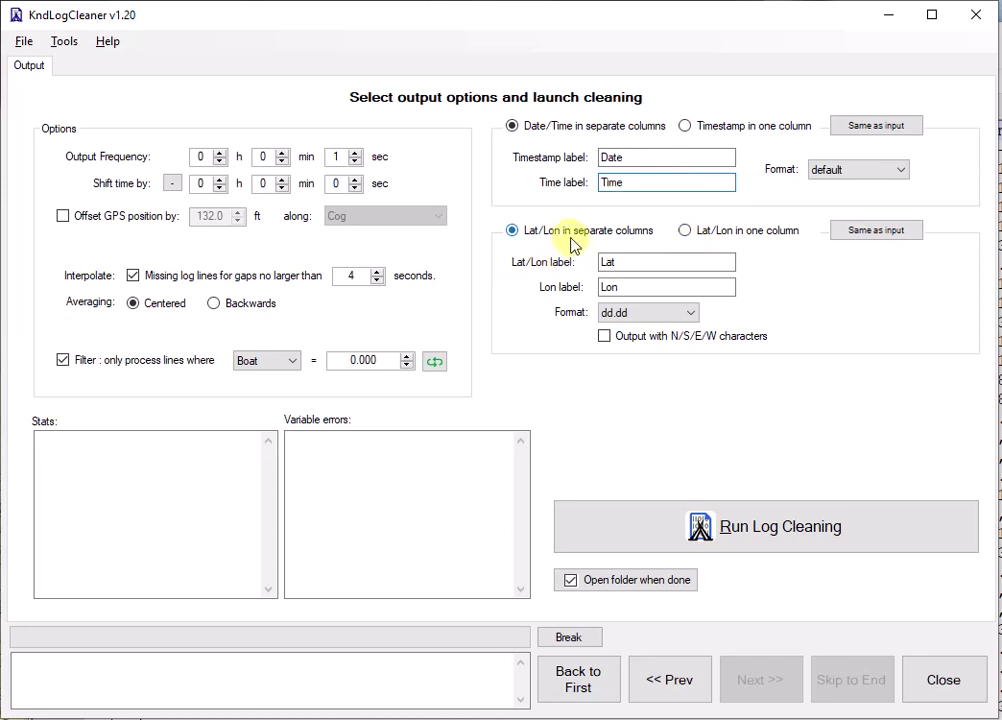
click(866, 235)
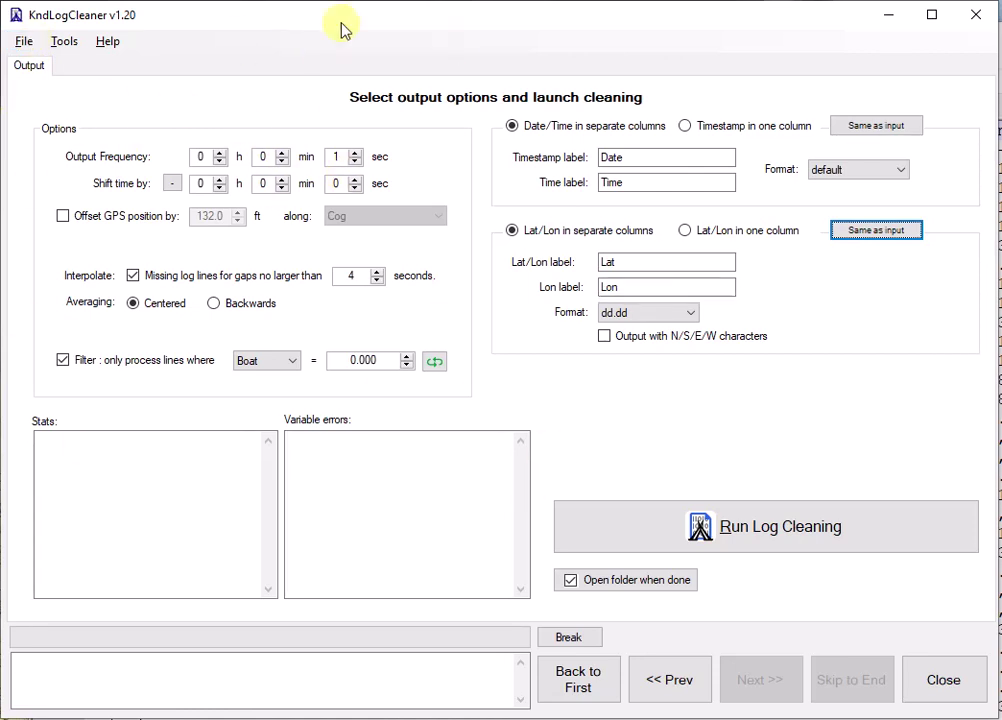
click(24, 41)
mouse_move(64, 41)
mouse_move(24, 41)
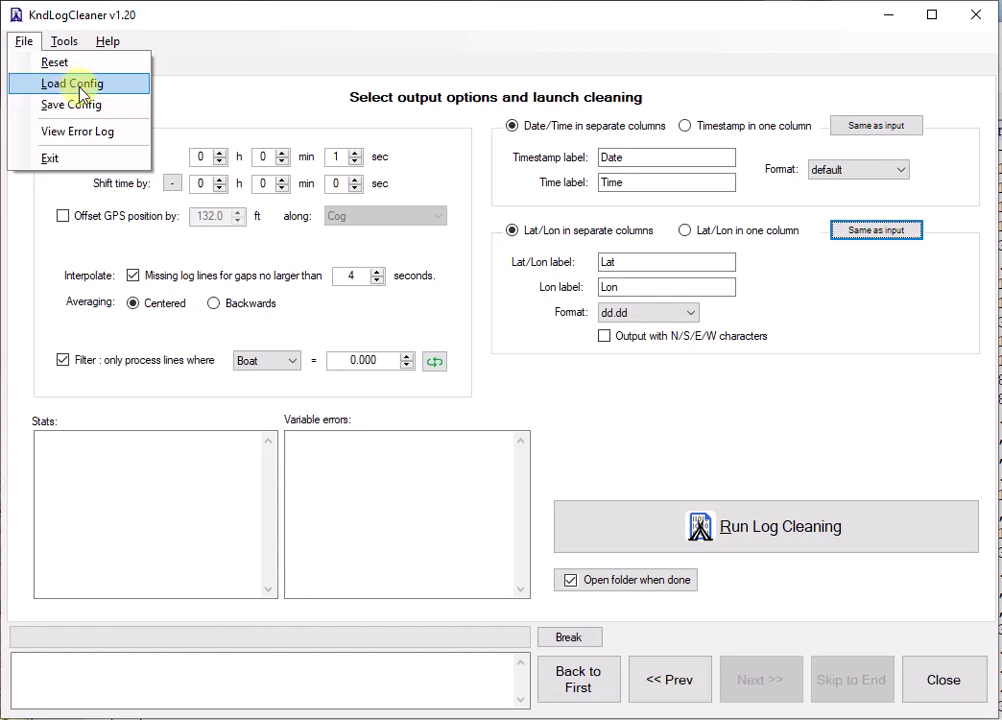
click(720, 438)
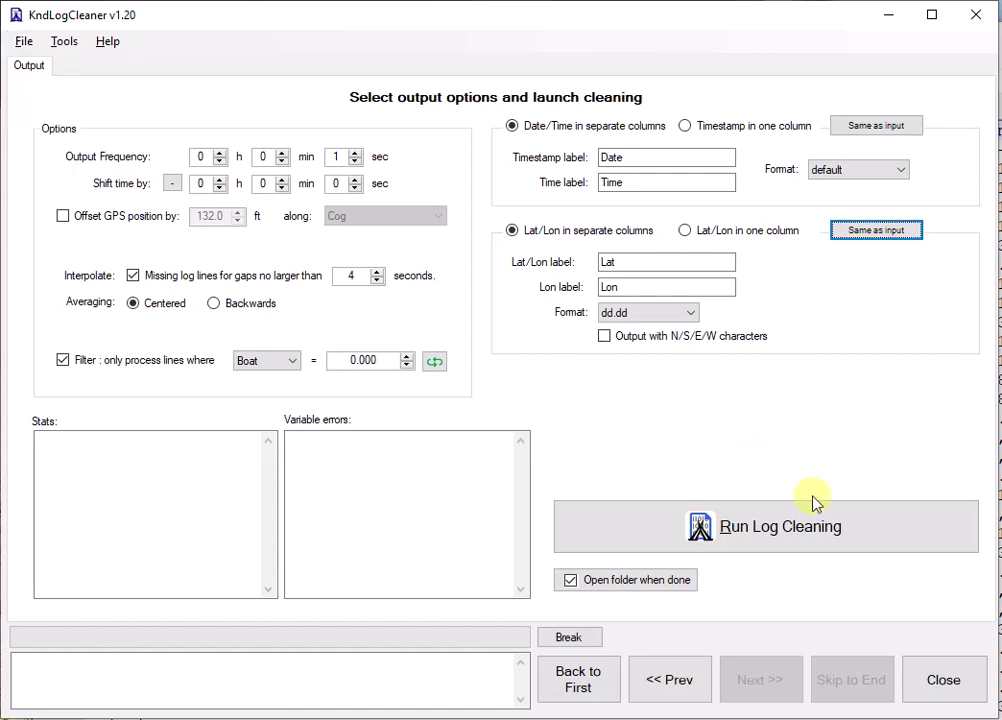
Step: Run the log cleaning and save the result as ExpeditionLog.1s_clean.csv in the _SampleLogs folder
click(773, 538)
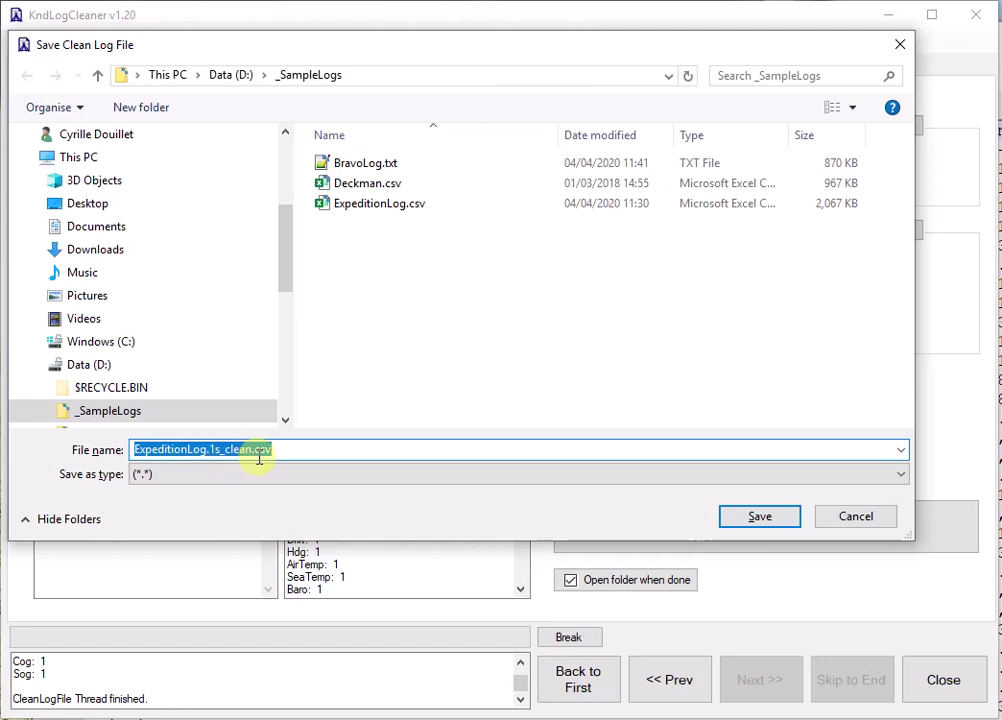
click(760, 520)
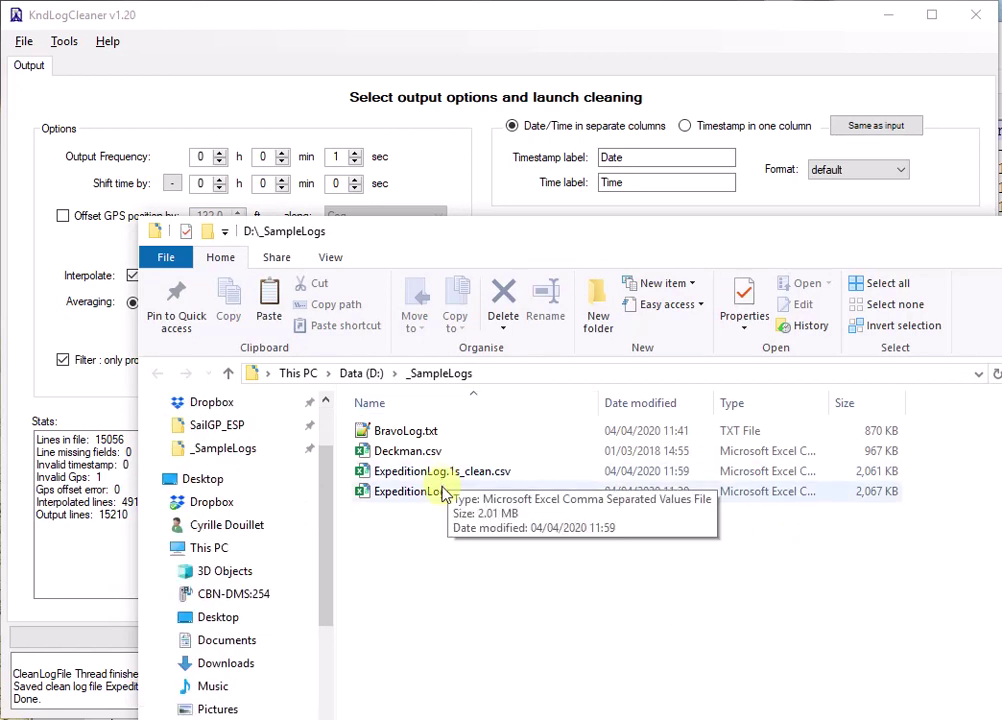
Step: Open the cleaned file ExpeditionLog.1s_clean.csv from the _SampleLogs folder in Notepad++
right_click(408, 476)
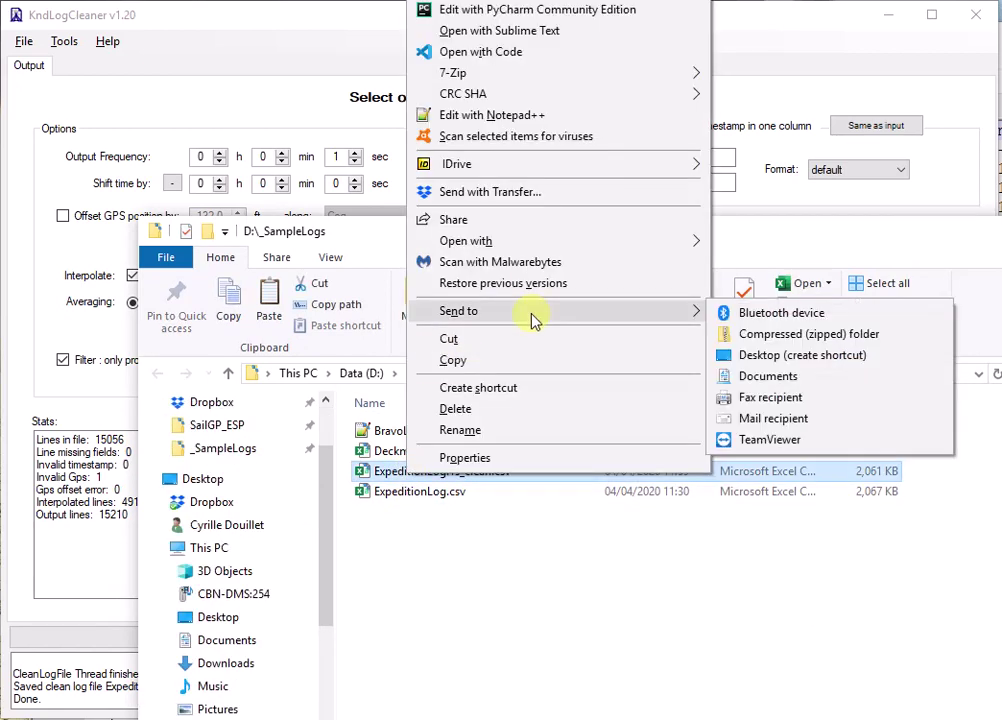
click(521, 240)
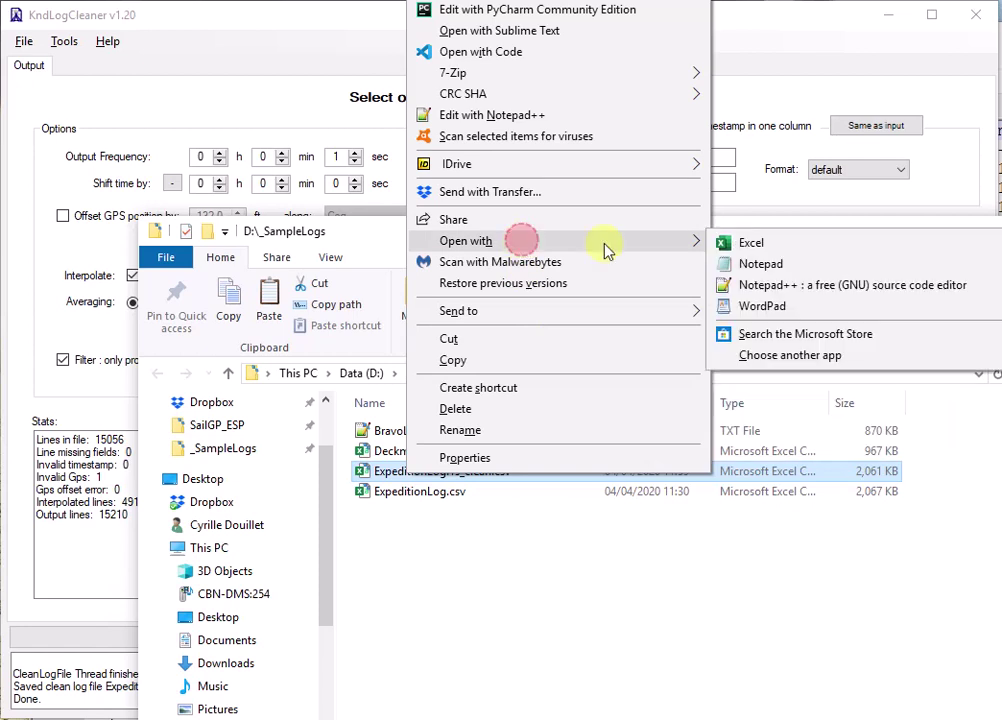
click(783, 287)
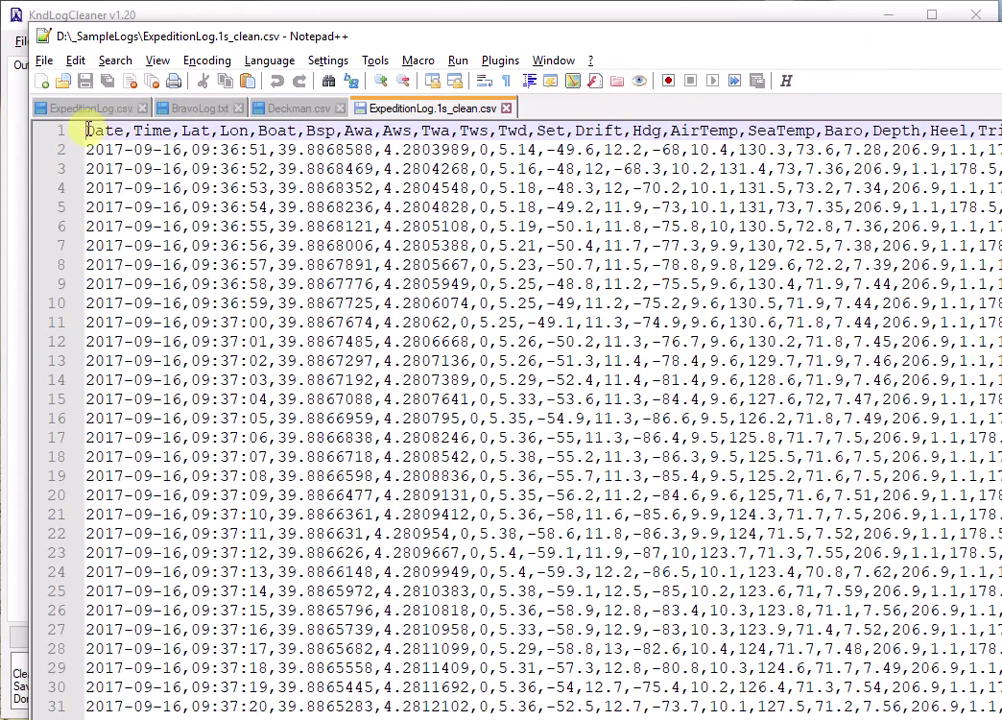
Step: Inspect the cleaned log's date and time values and its columns through Forestay_max, Cog and Sog, and return to KndLogCleaner
drag(87, 150, 266, 150)
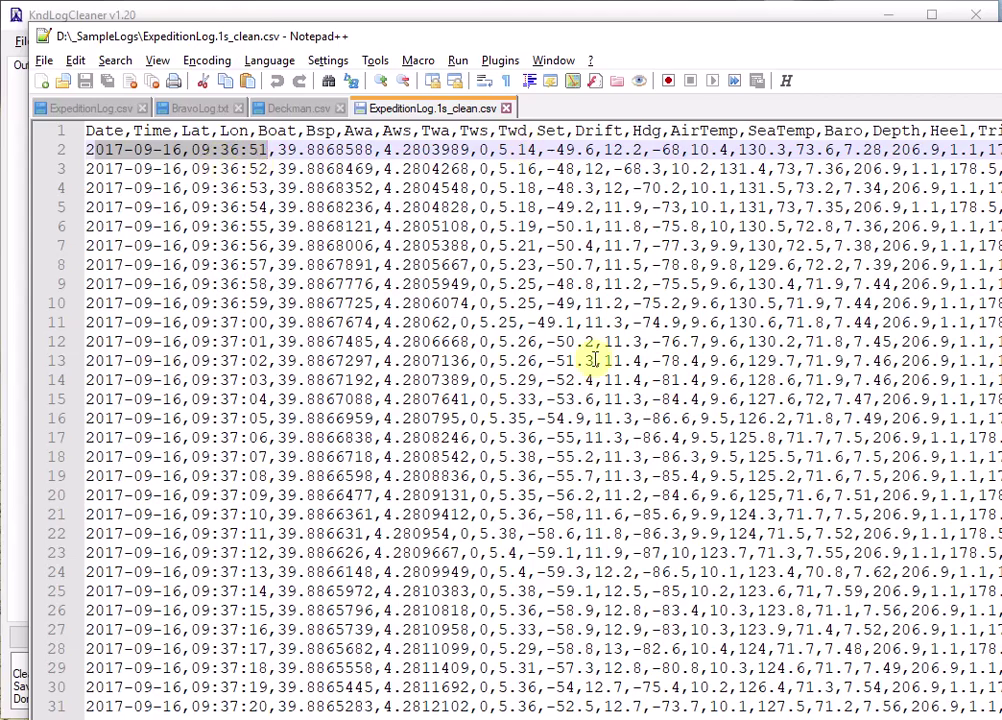
scroll(516, 420, right, 3)
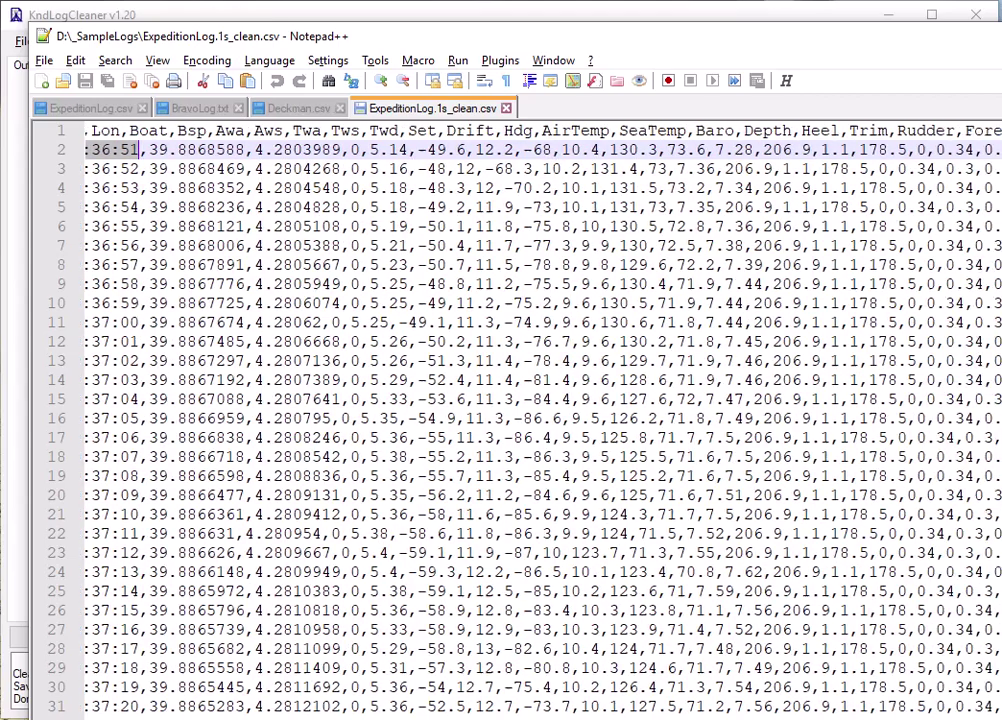
drag(640, 34, 377, 31)
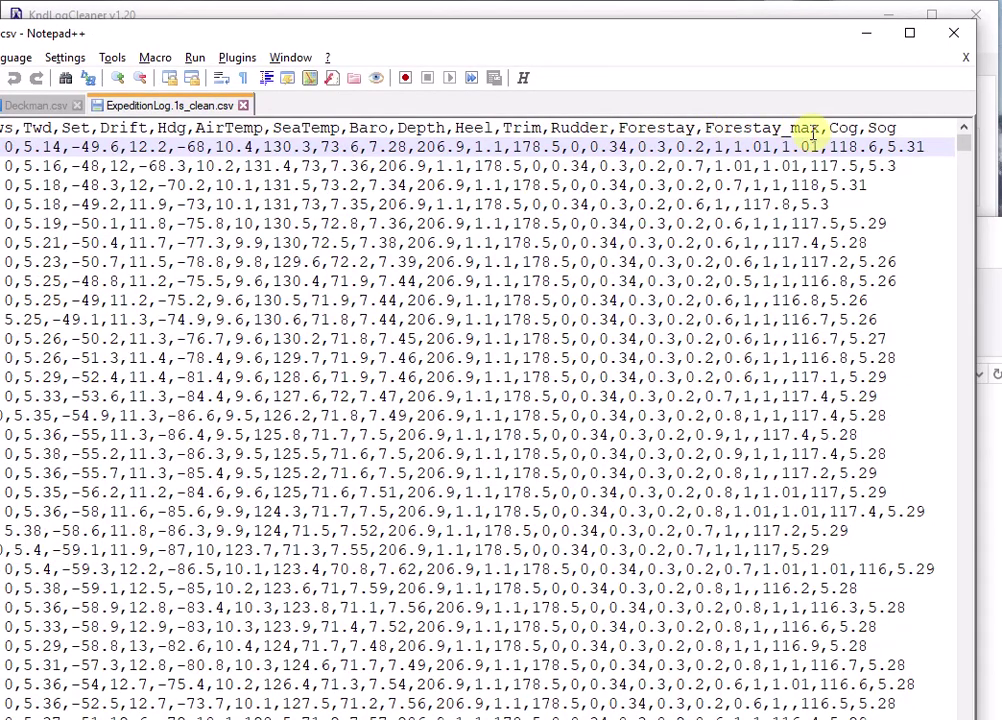
drag(608, 40, 990, 102)
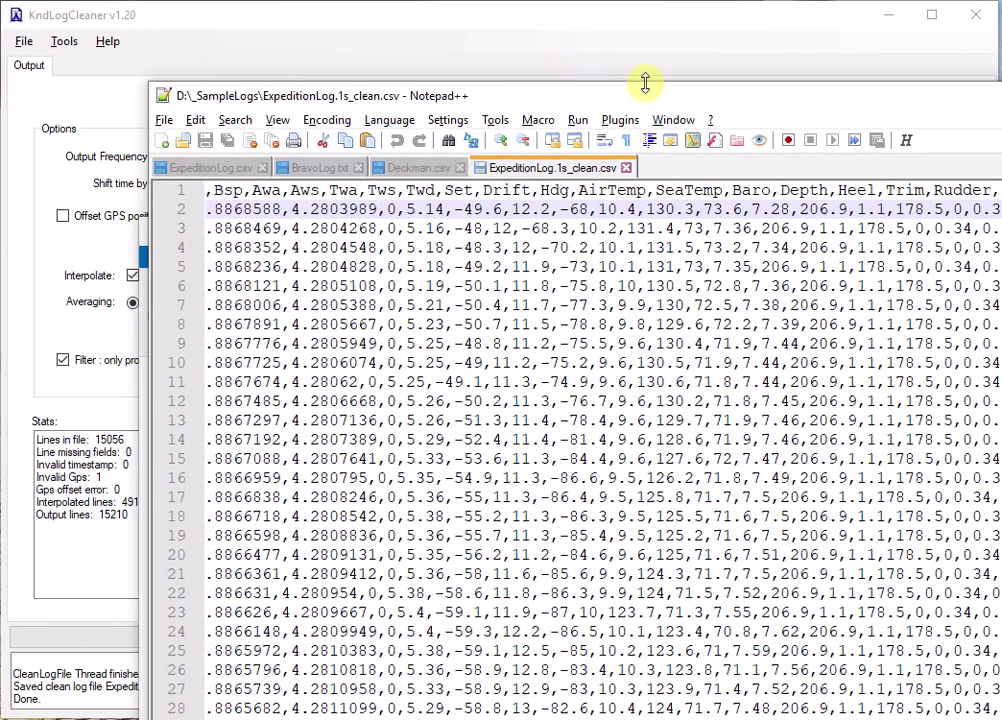
click(465, 36)
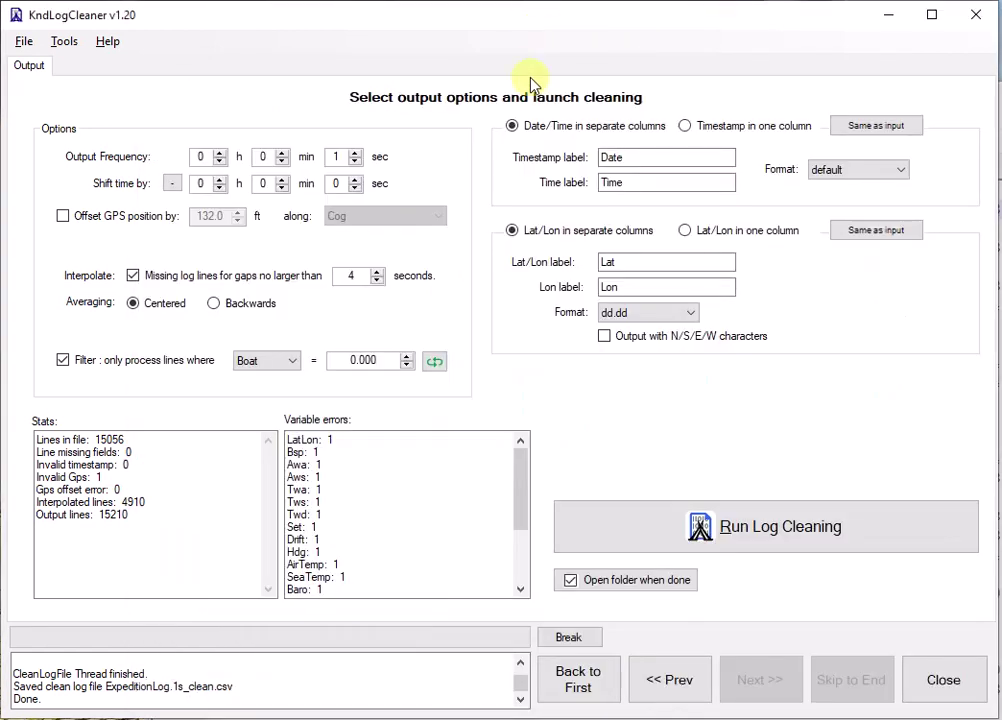